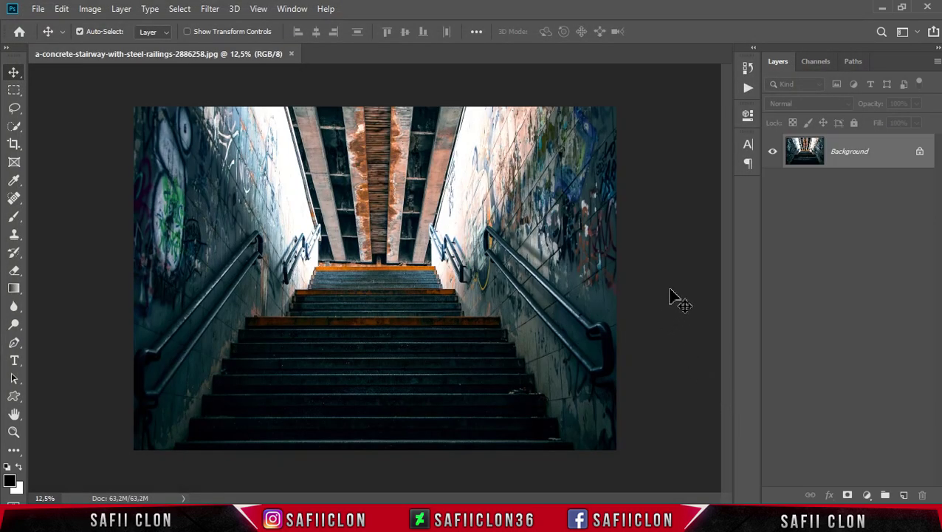
- Unlock the Background layer and add a Color Lookup adjustment above it using the NightFromDay.CUBE 3D LUT
click(920, 151)
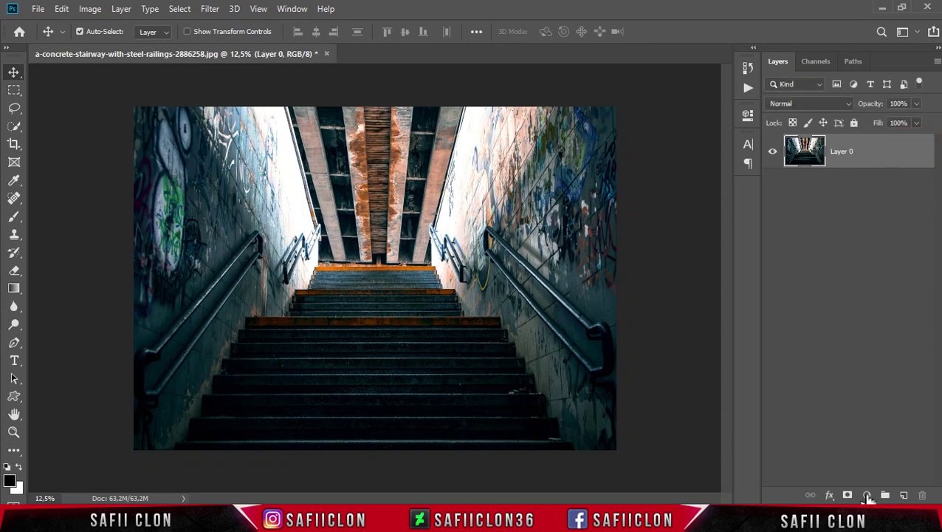
click(867, 495)
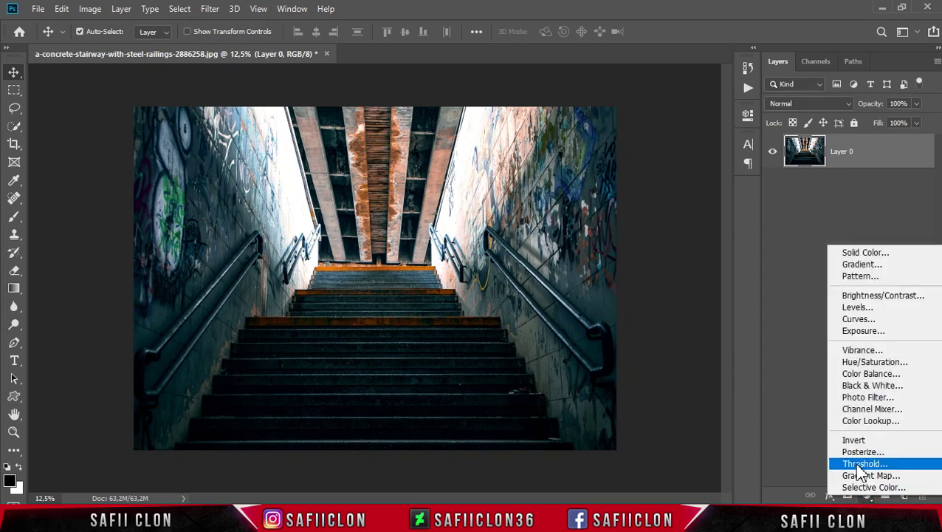
click(882, 430)
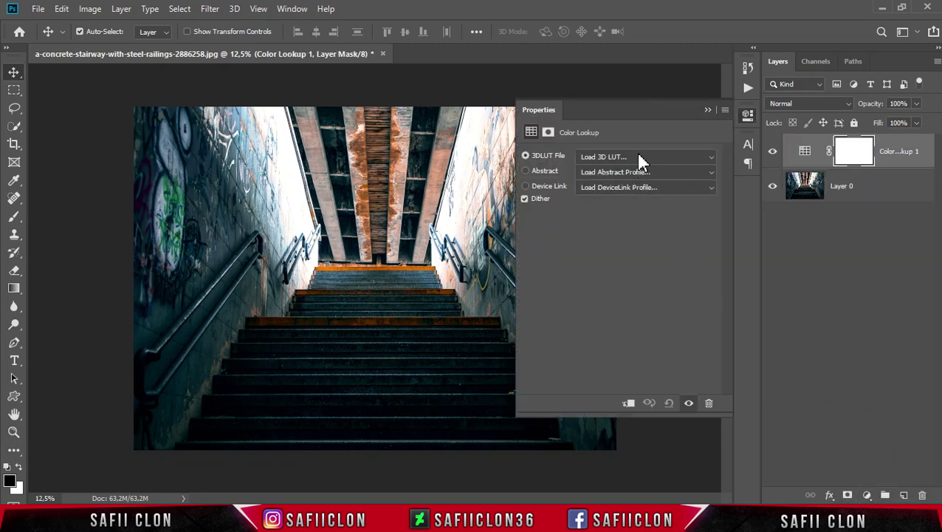
click(636, 157)
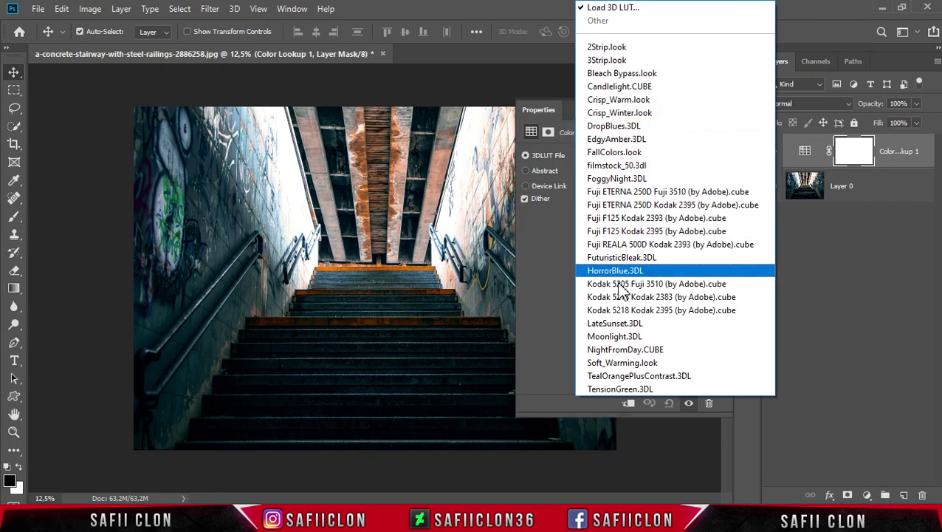
click(626, 350)
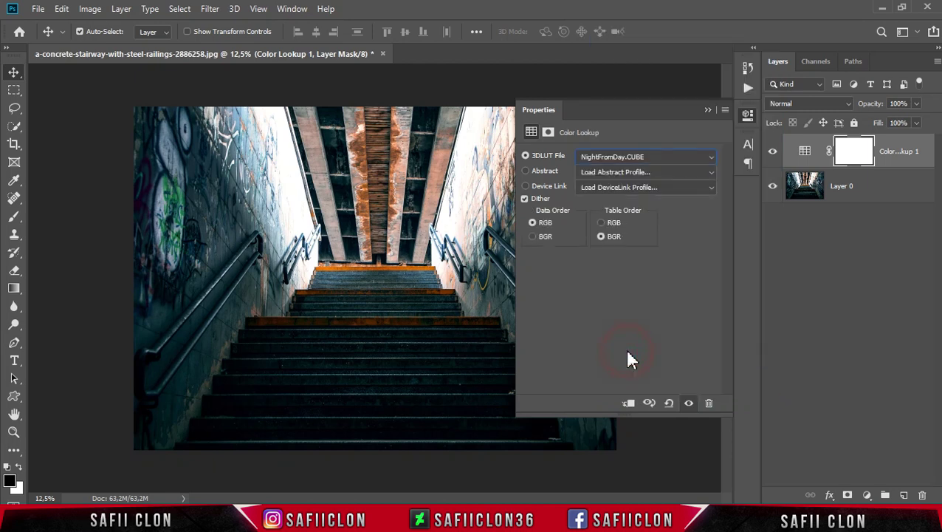
click(707, 109)
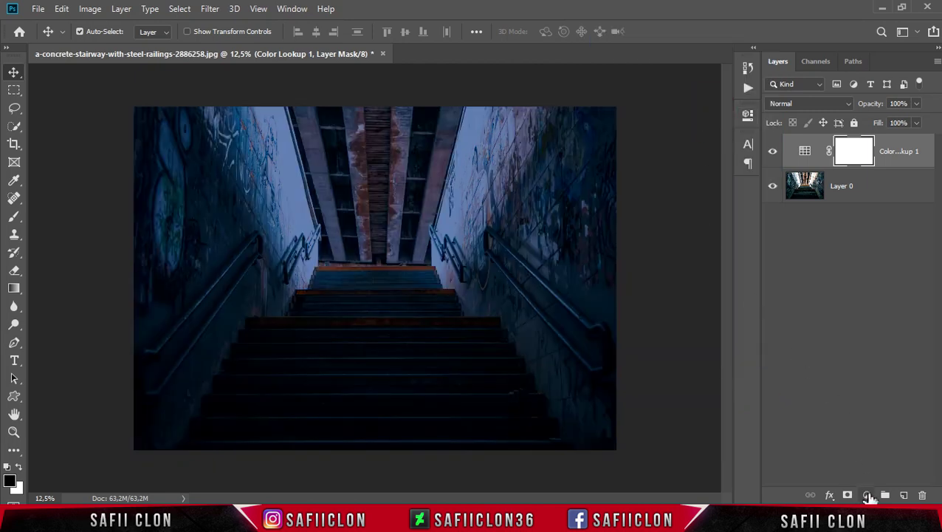
- Add a Gradient Map adjustment above the Color Lookup and replace its gradient presets with the Photographic Toning set
click(867, 495)
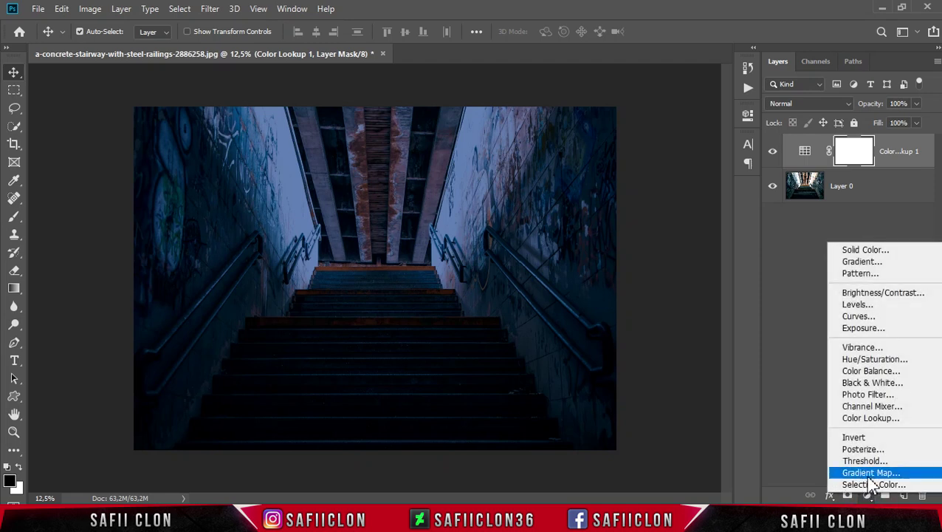
click(868, 474)
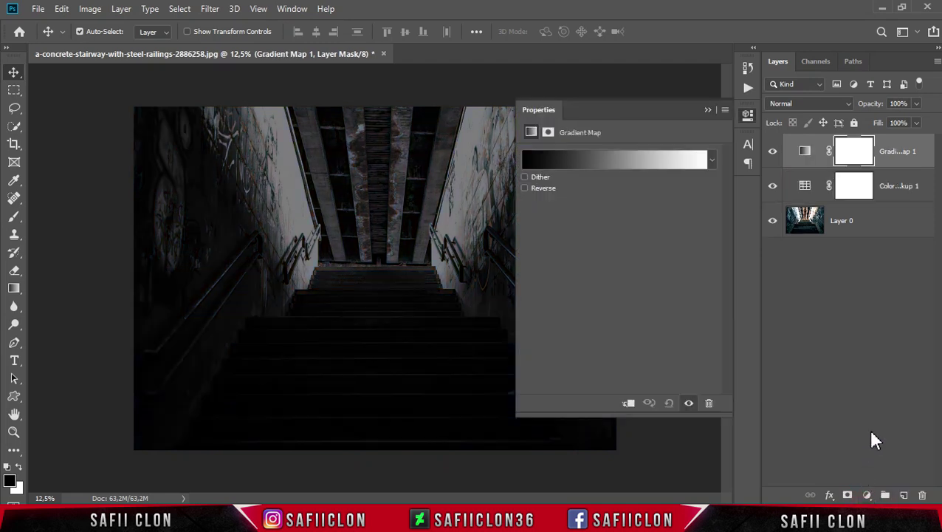
click(621, 162)
drag(791, 90, 706, 122)
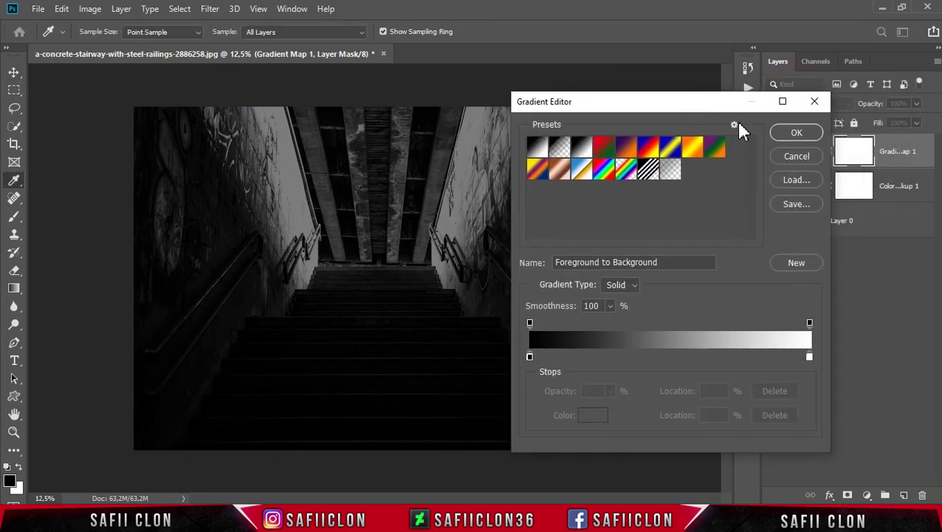
click(734, 125)
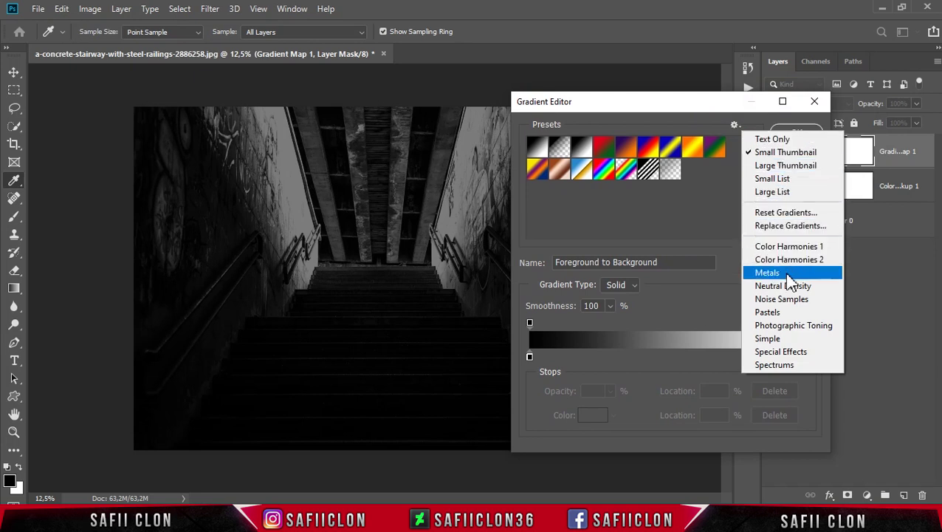
click(790, 329)
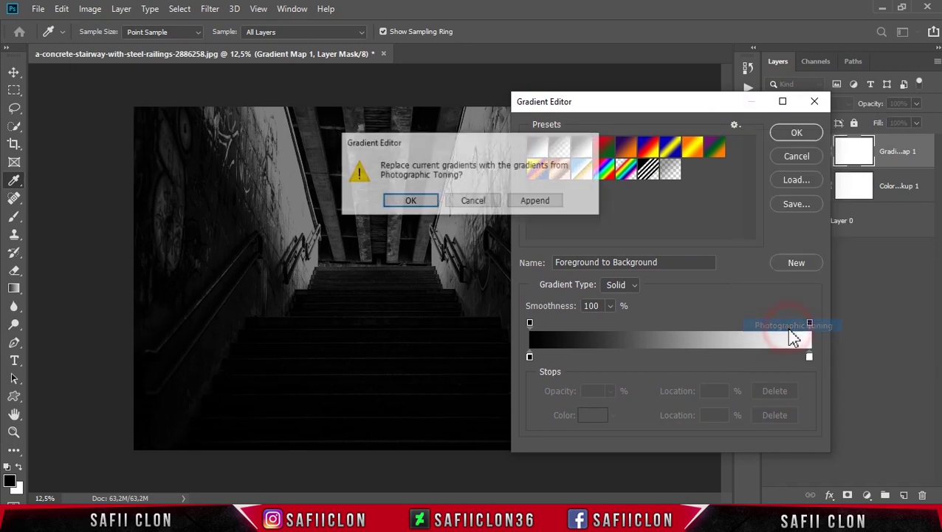
click(421, 202)
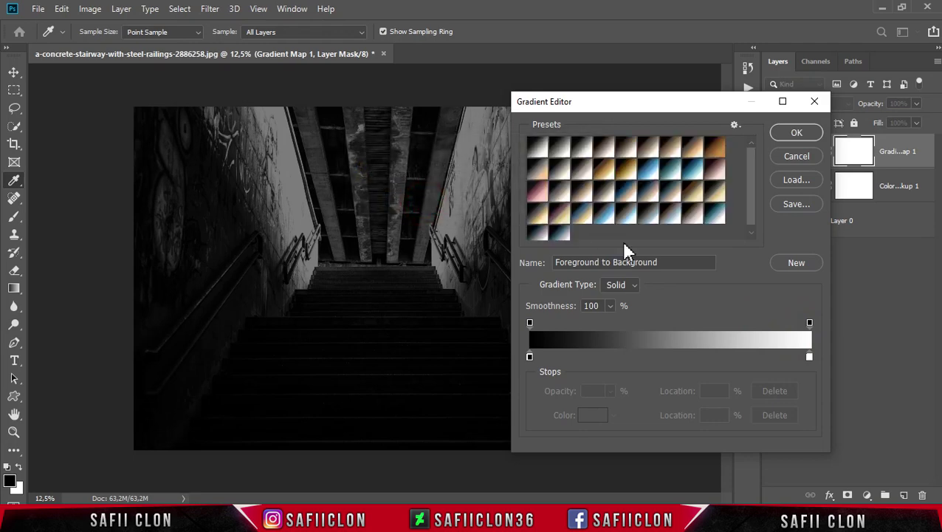
- Apply the Blue 1 preset to the Gradient Map adjustment
click(646, 171)
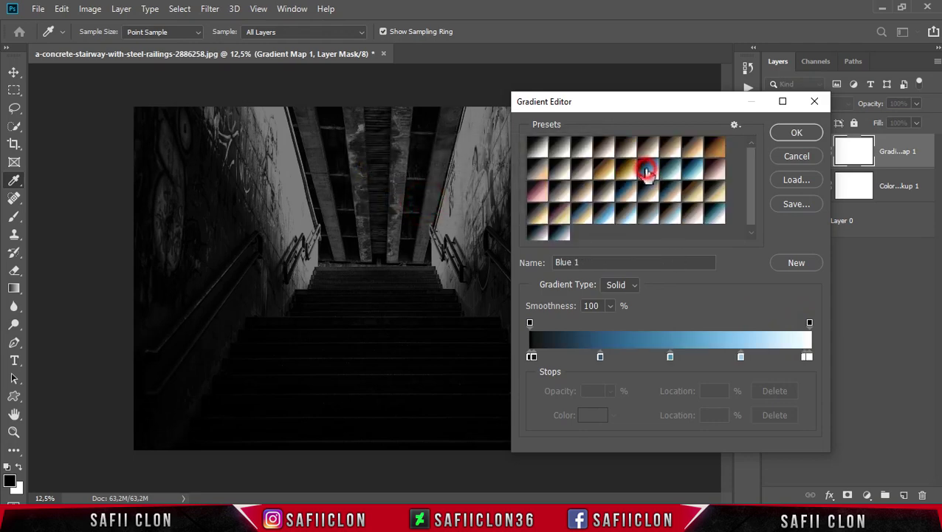
click(784, 135)
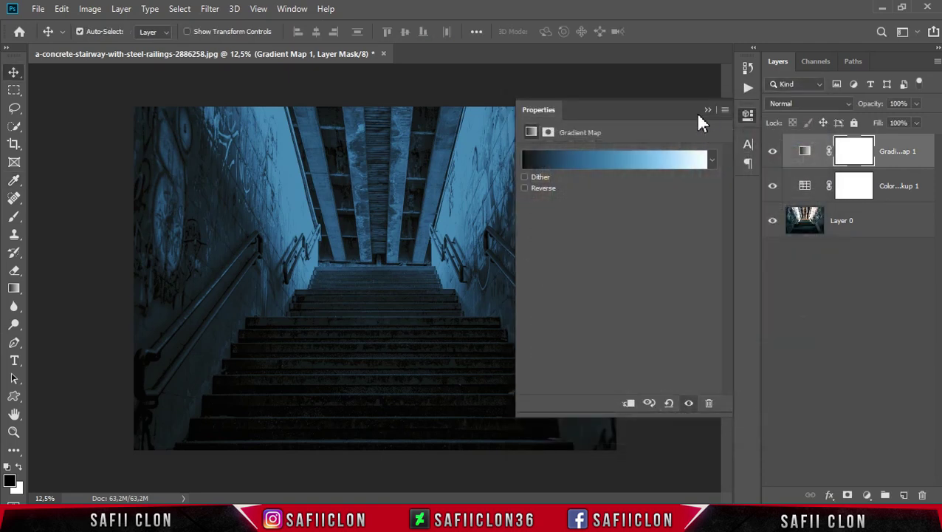
click(706, 110)
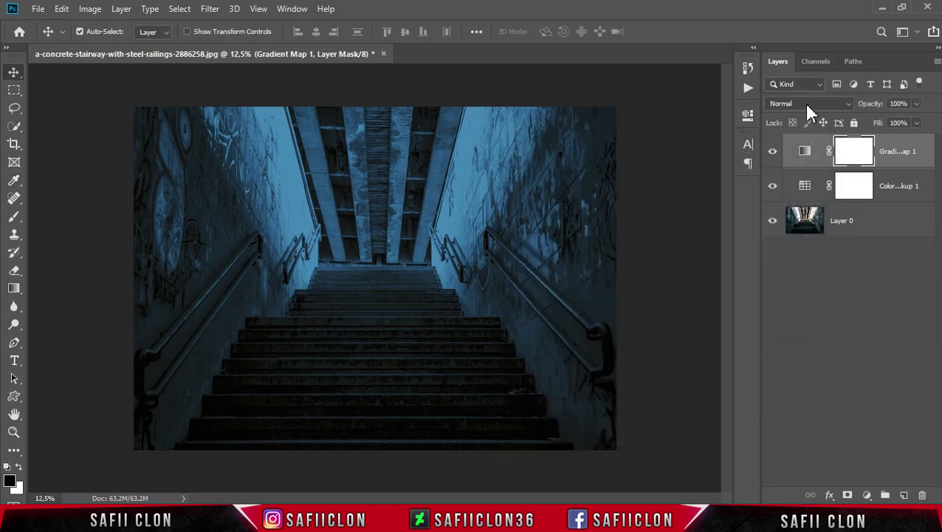
- Set the Gradient Map layer's blend mode to Soft Light and its opacity to 54%
click(807, 104)
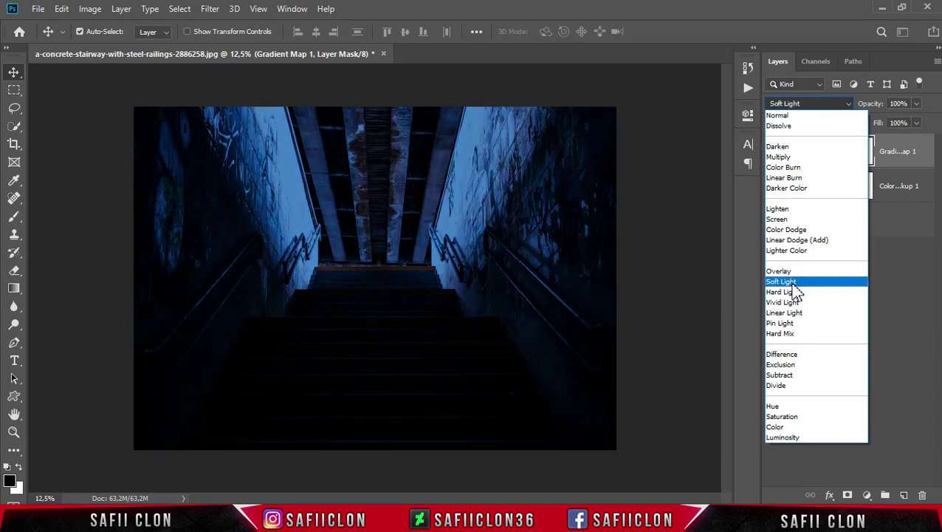
click(793, 284)
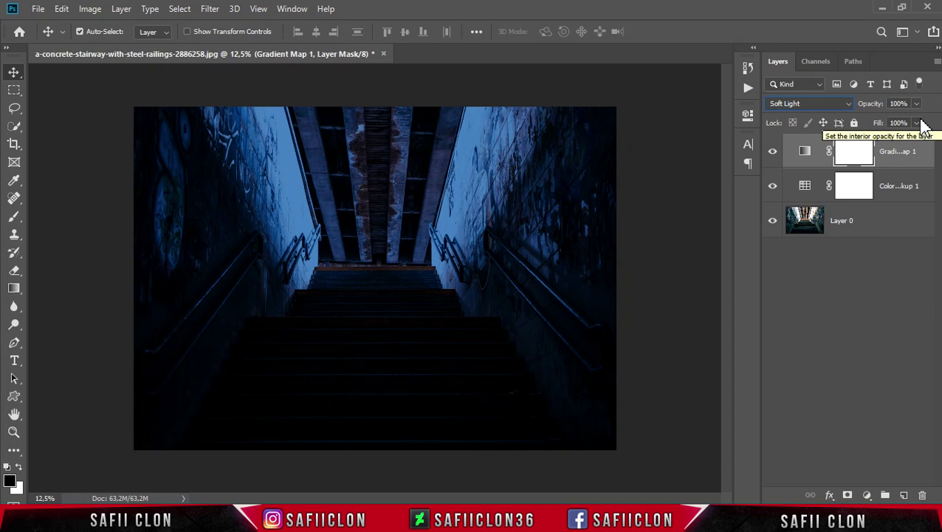
drag(916, 104, 886, 118)
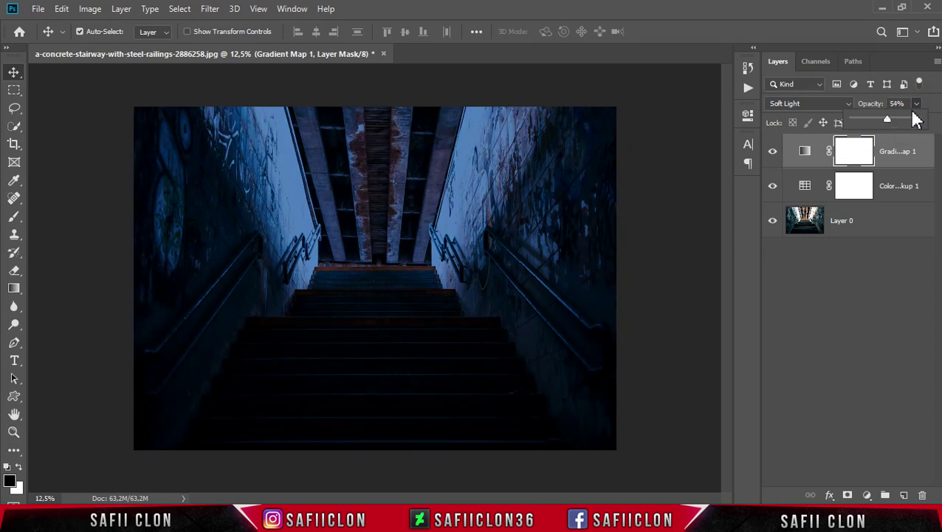
click(917, 104)
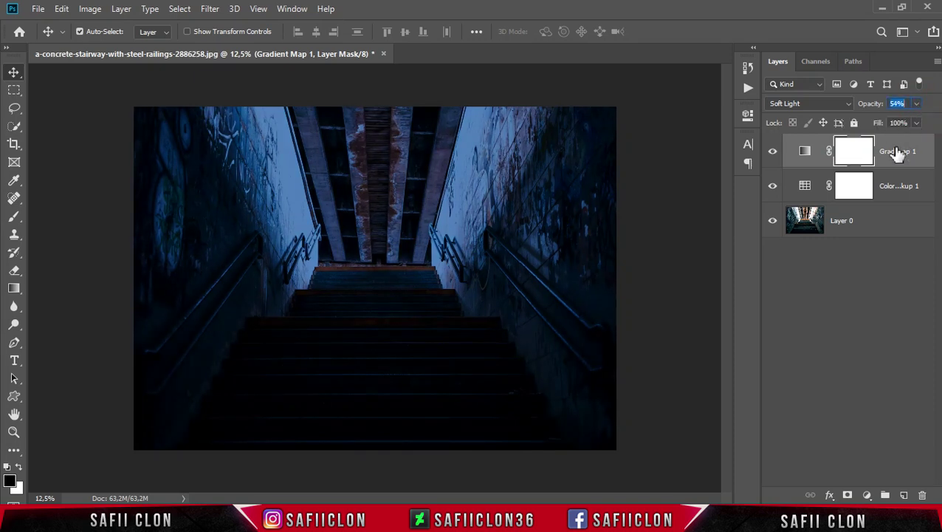
- Set up the Horizontal Type tool with the Bebas Neue font and the text colour #0491a8
click(14, 364)
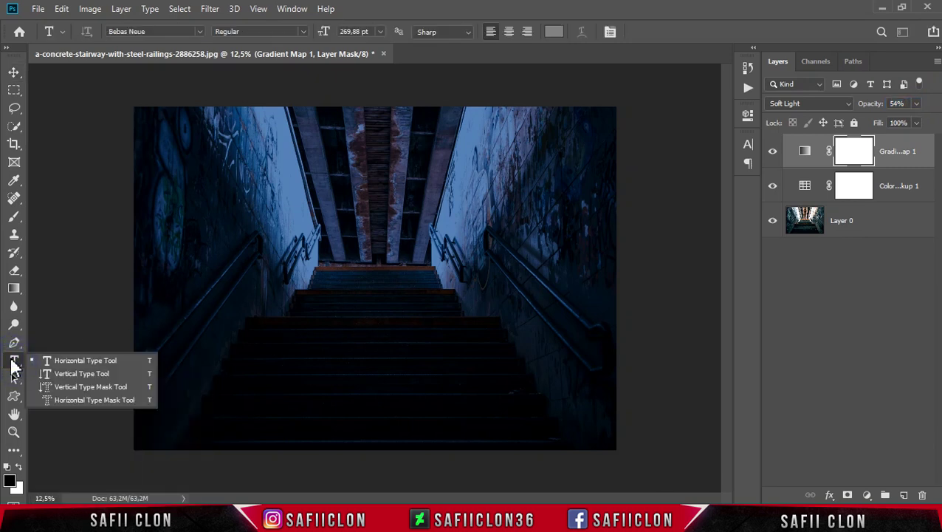
click(68, 362)
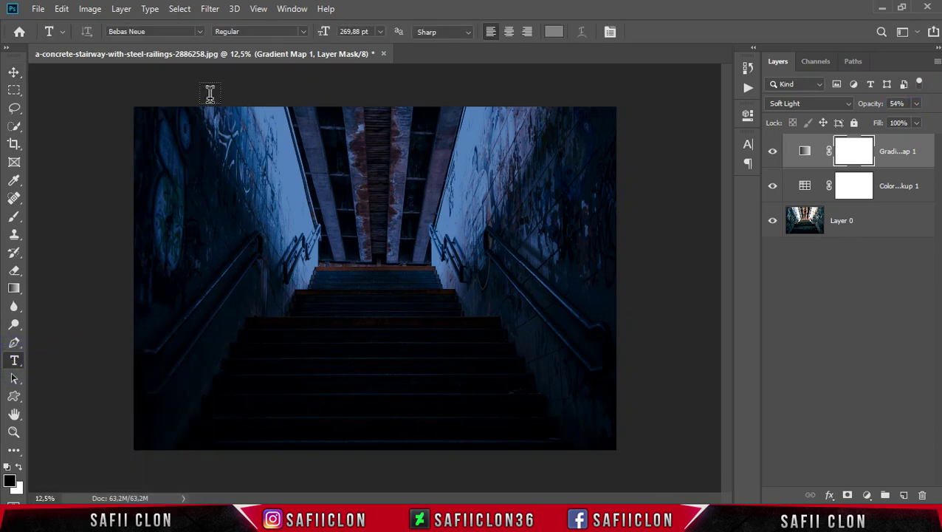
click(199, 32)
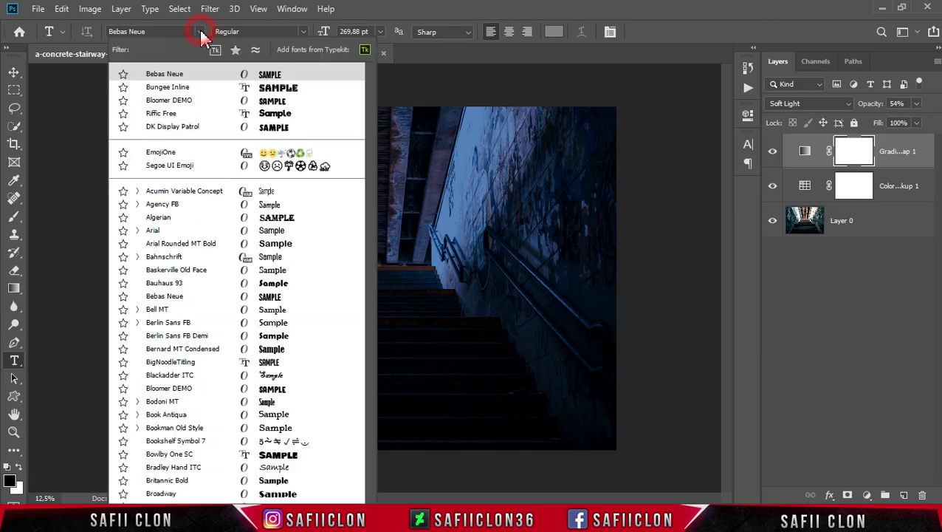
click(182, 74)
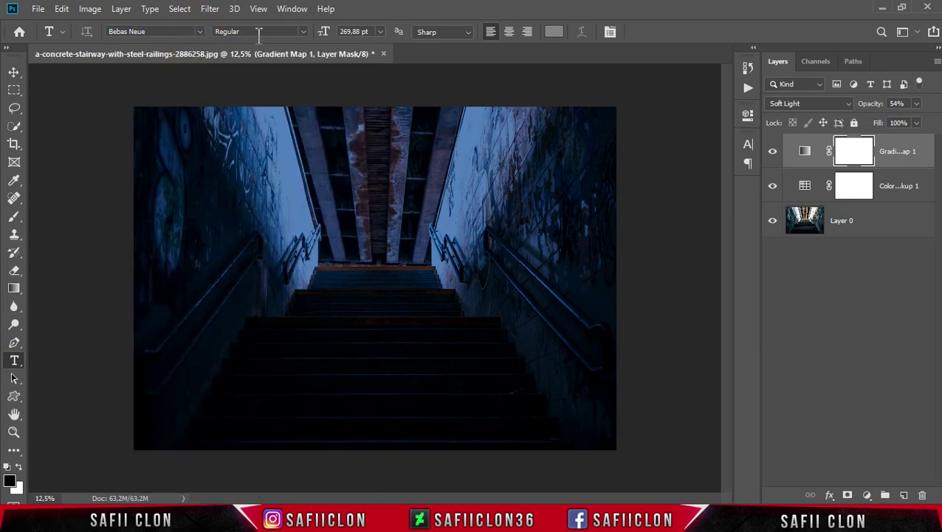
click(560, 34)
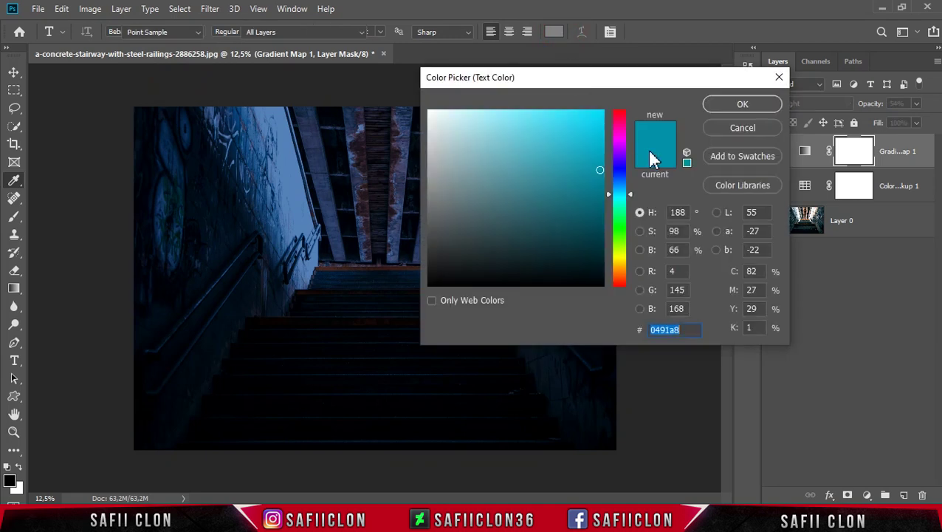
double_click(668, 329)
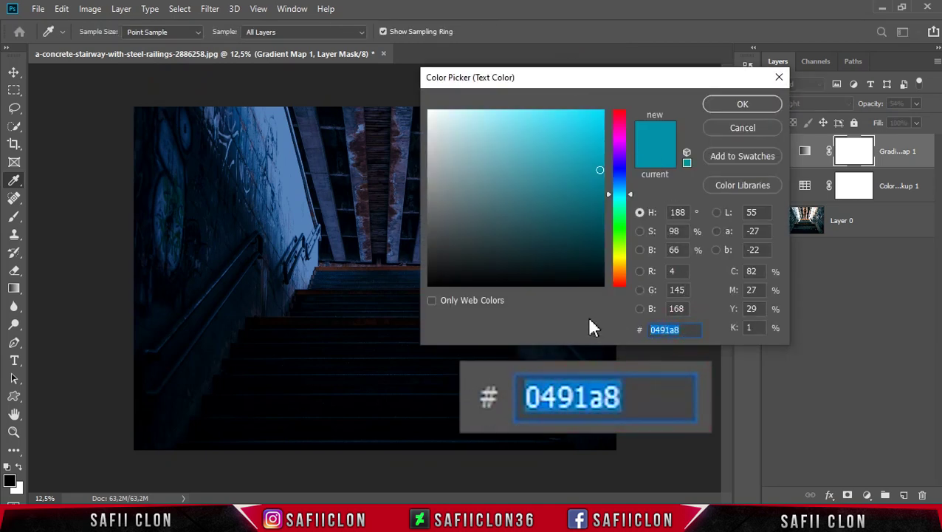
text(0491)
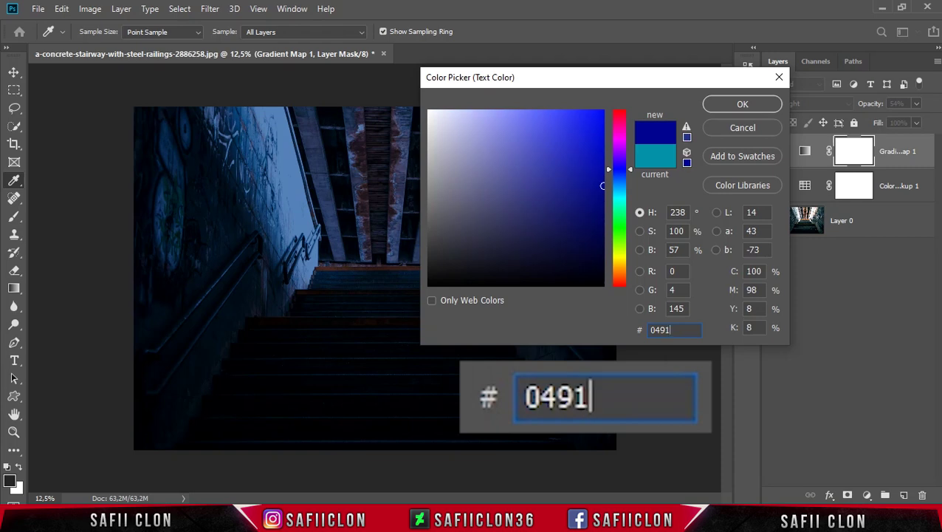
text(a8)
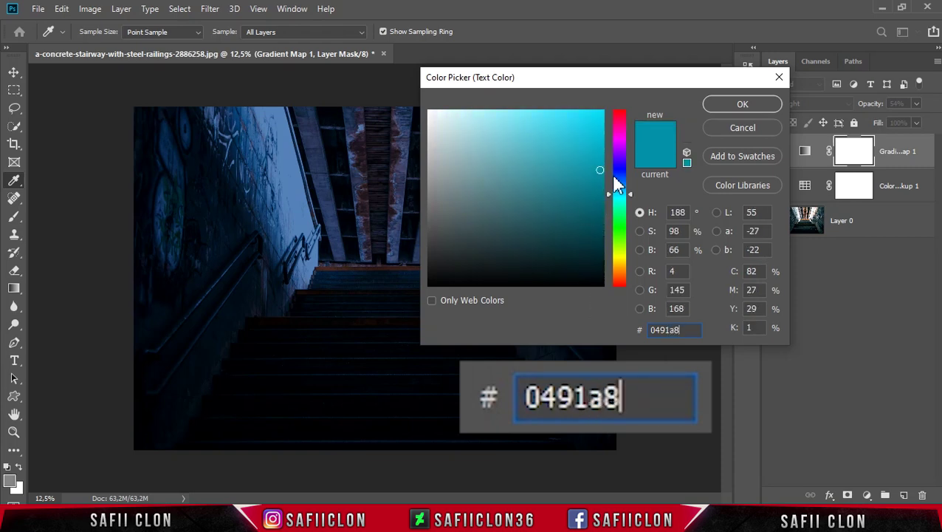
click(742, 104)
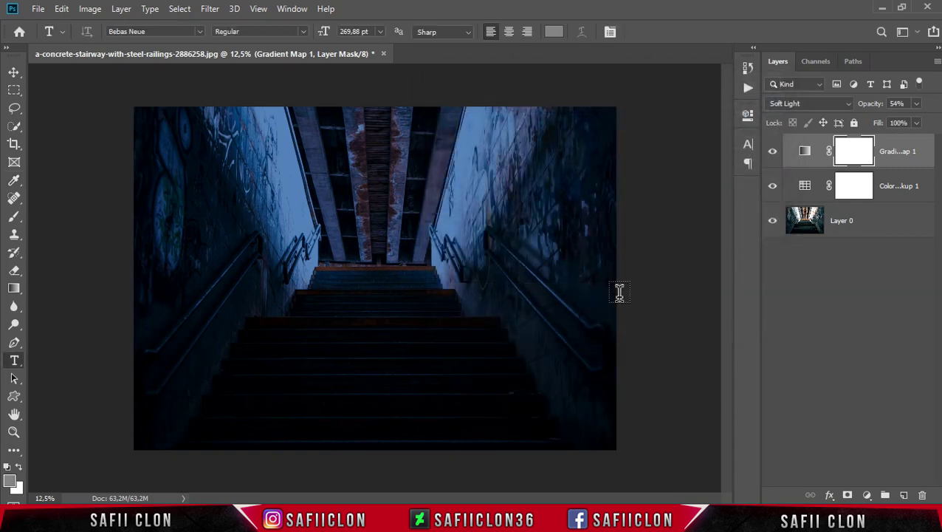
- Add the text DREAMING on the middle of the stairs and commit it
click(337, 325)
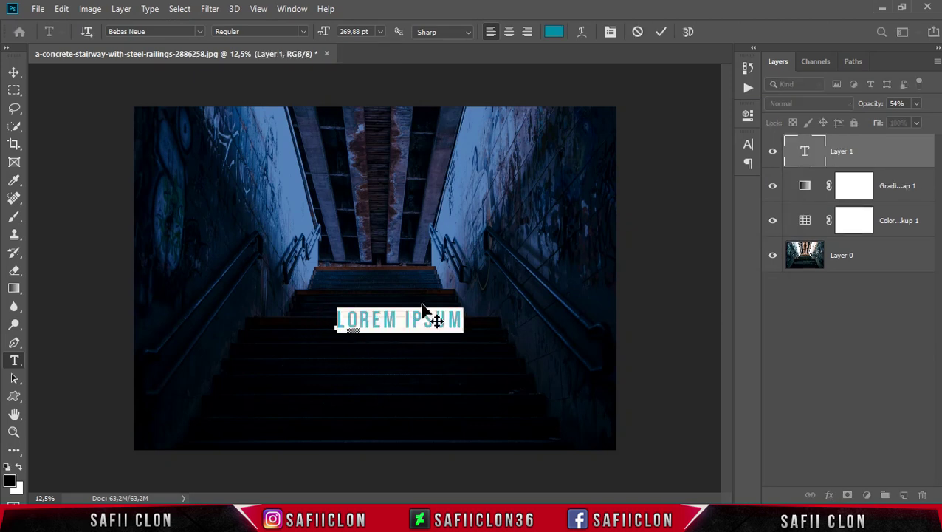
text(DRE)
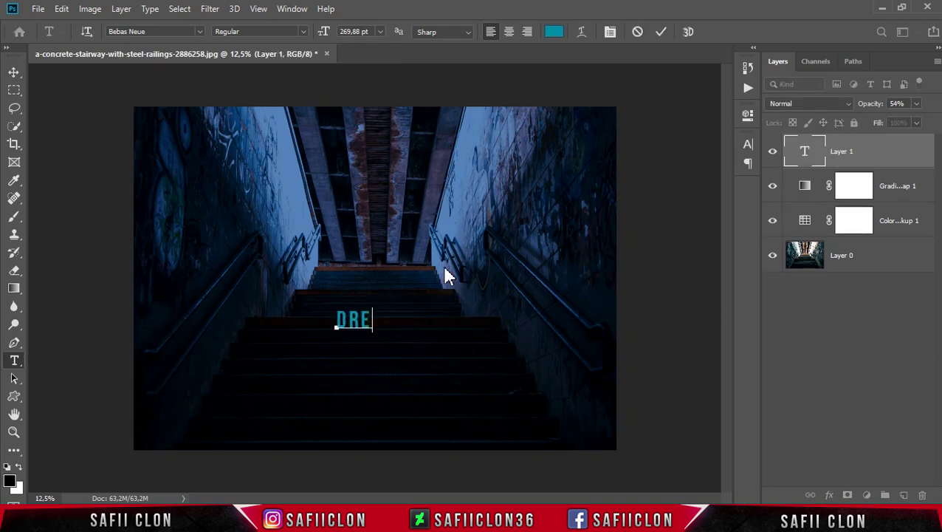
text(AMING)
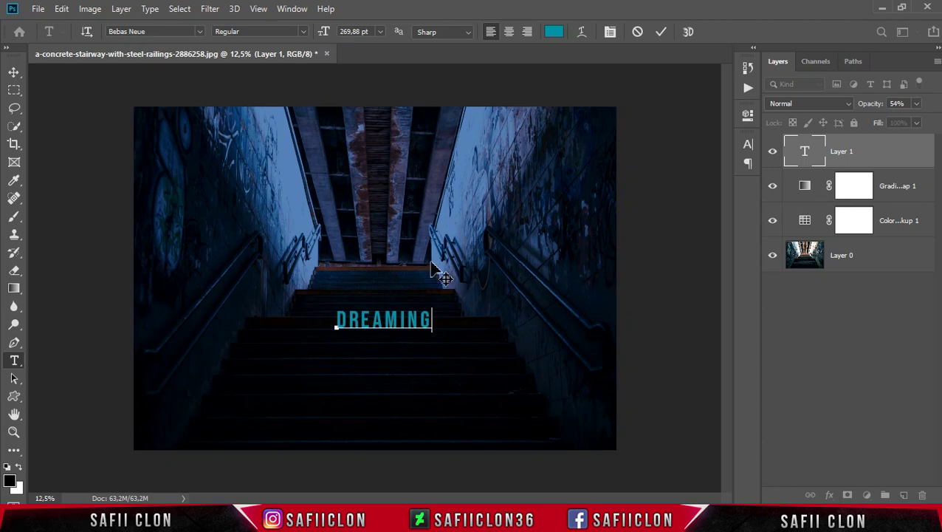
drag(429, 313, 339, 316)
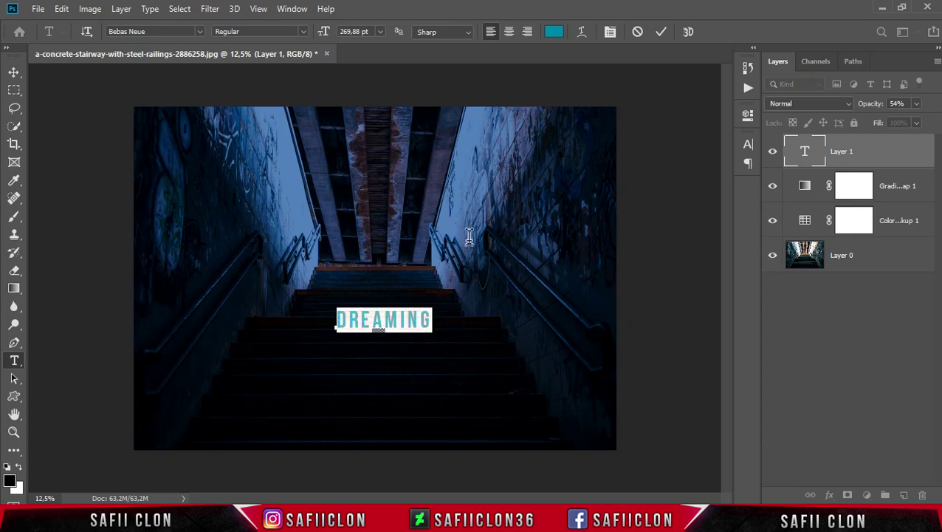
click(659, 32)
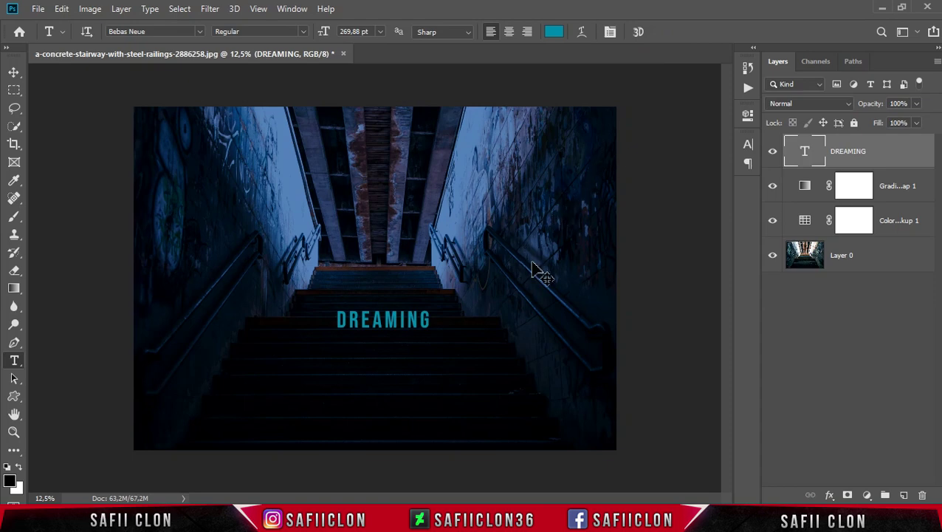
- Scale the DREAMING text to about 123% and position it centrally on the stairs, then commit the transform
key(ctrl+t)
key(ctrl+plus)
key(ctrl+plus)
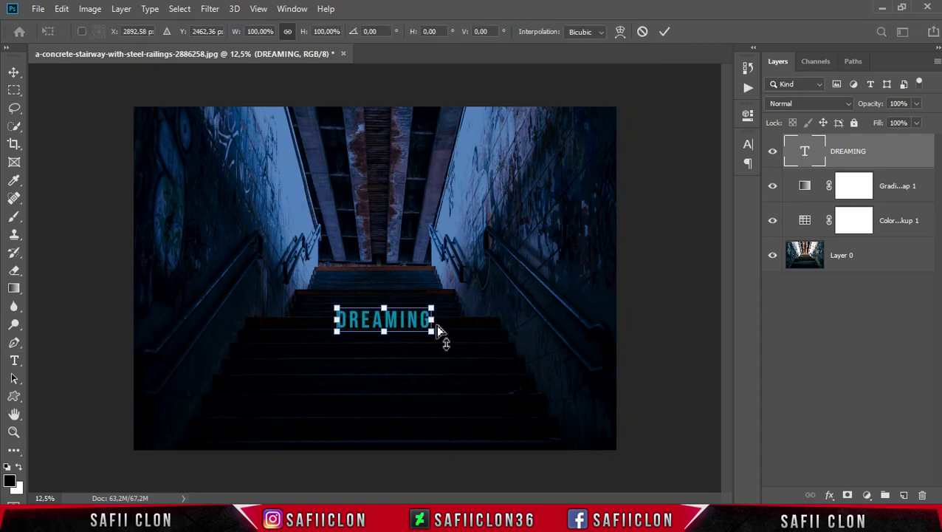
scroll(536, 314, down, 3)
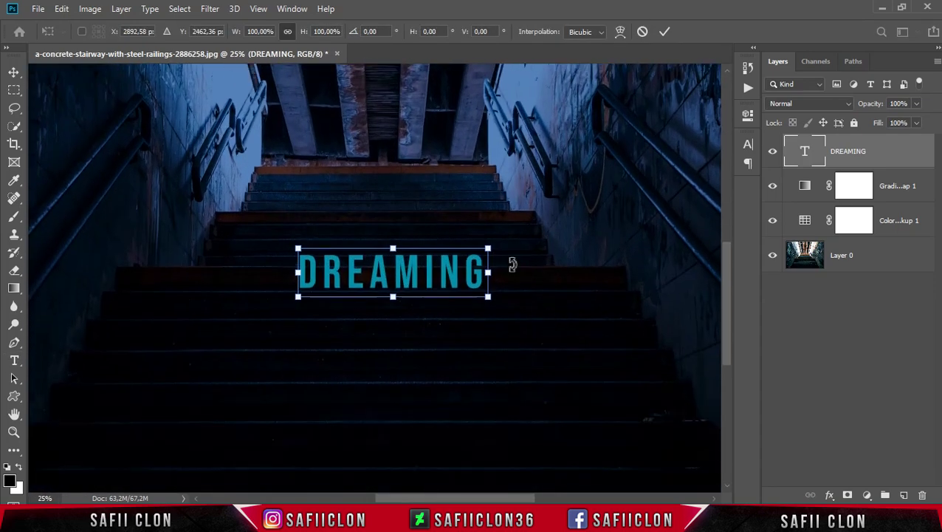
drag(499, 244, 507, 242)
drag(462, 278, 444, 296)
drag(480, 269, 453, 283)
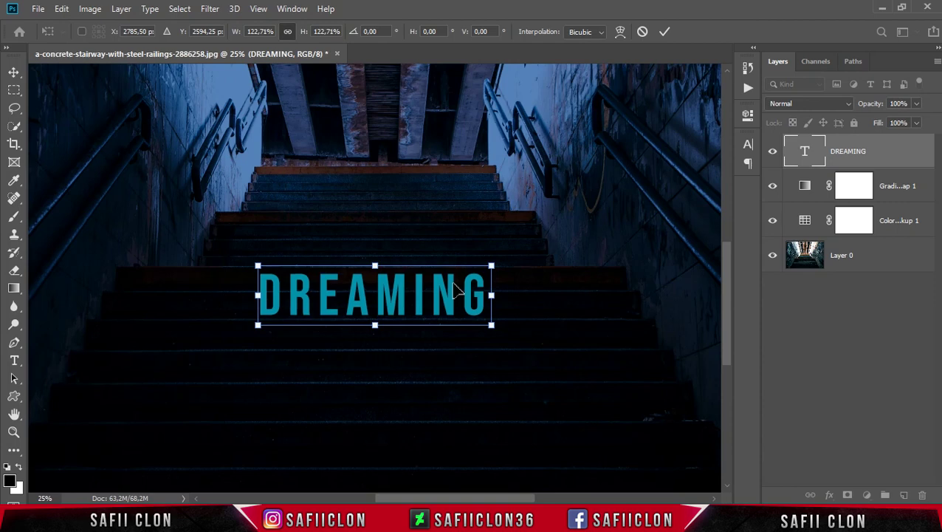
click(666, 31)
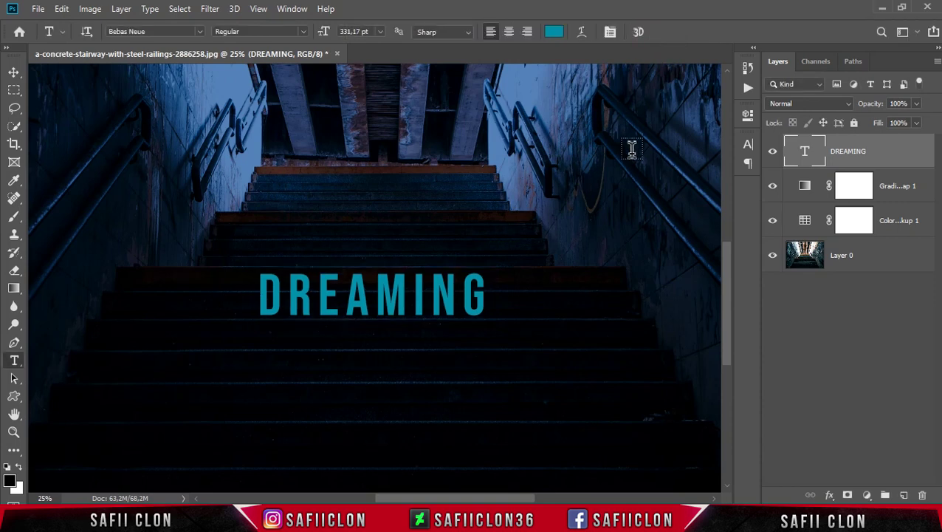
- Add an Inner Glow effect to the DREAMING layer with Screen blend mode and 88% opacity
click(885, 151)
right_click(886, 150)
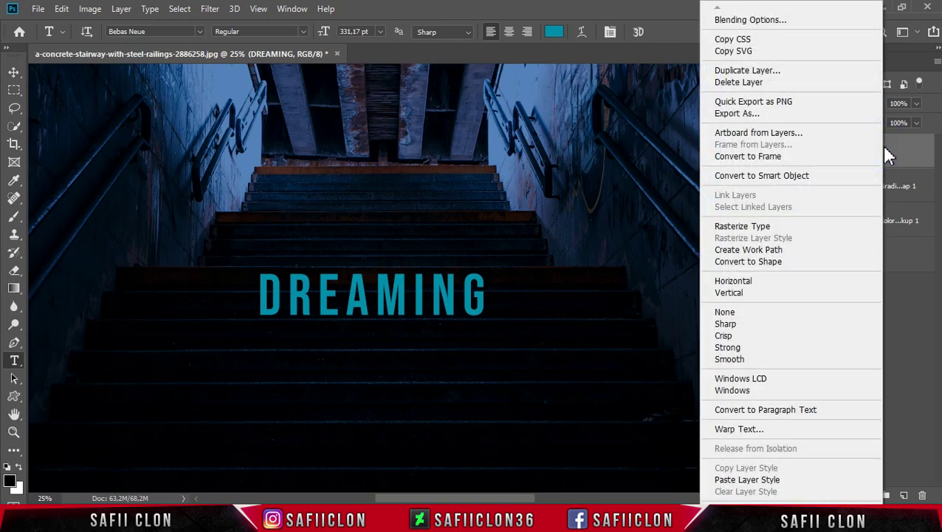
click(746, 21)
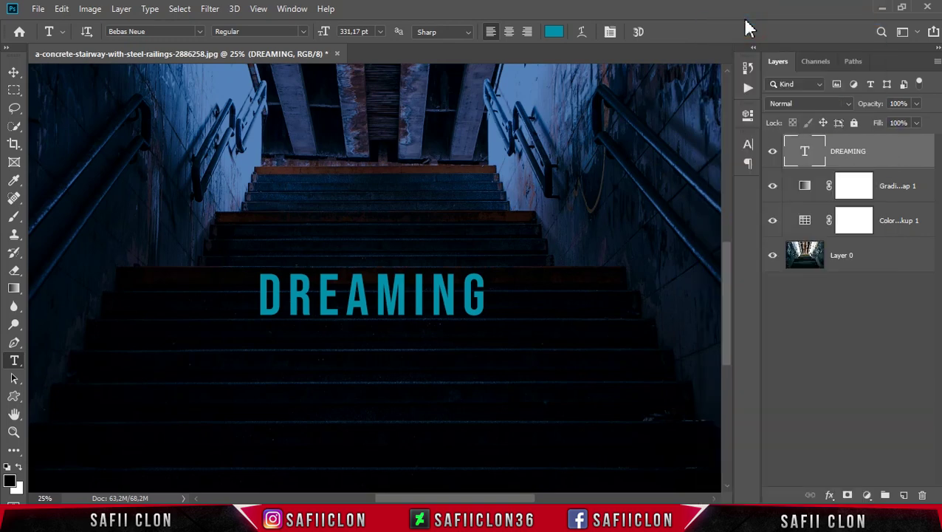
drag(596, 98, 602, 100)
drag(526, 499, 549, 488)
drag(647, 95, 647, 128)
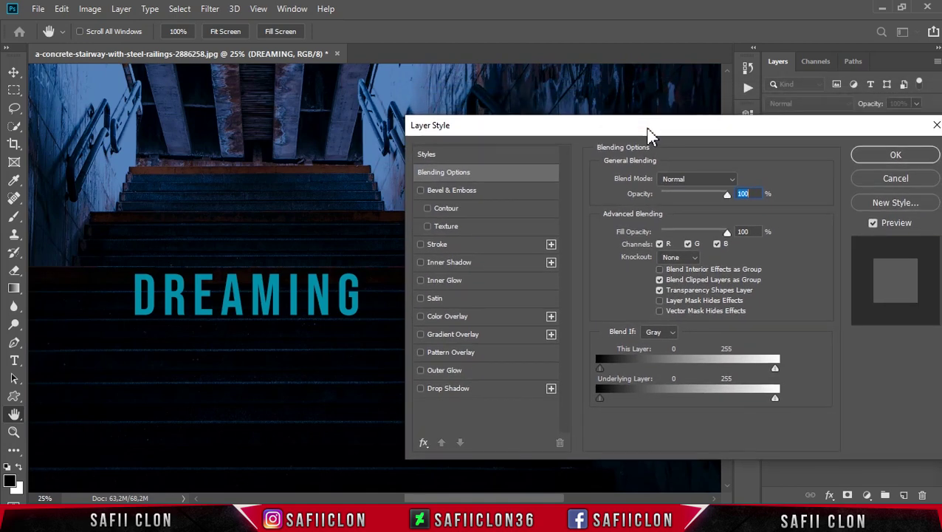
click(456, 282)
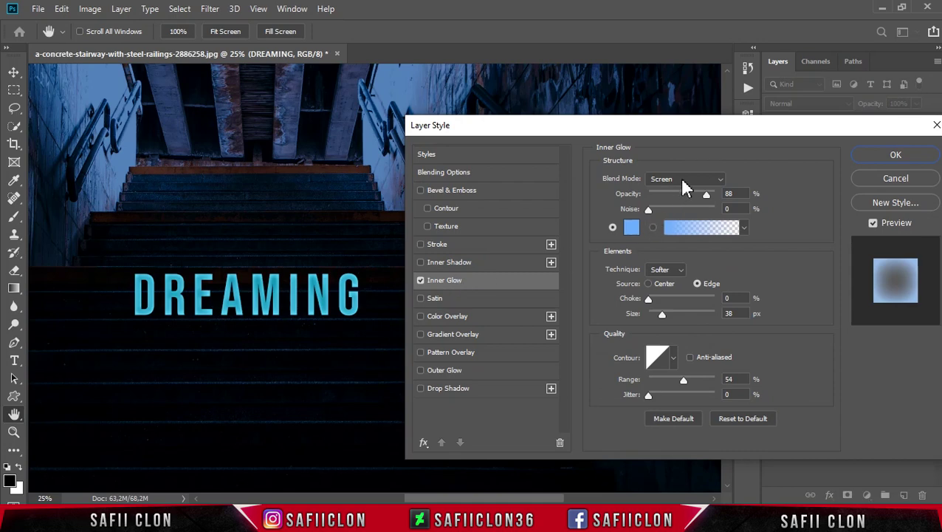
click(687, 179)
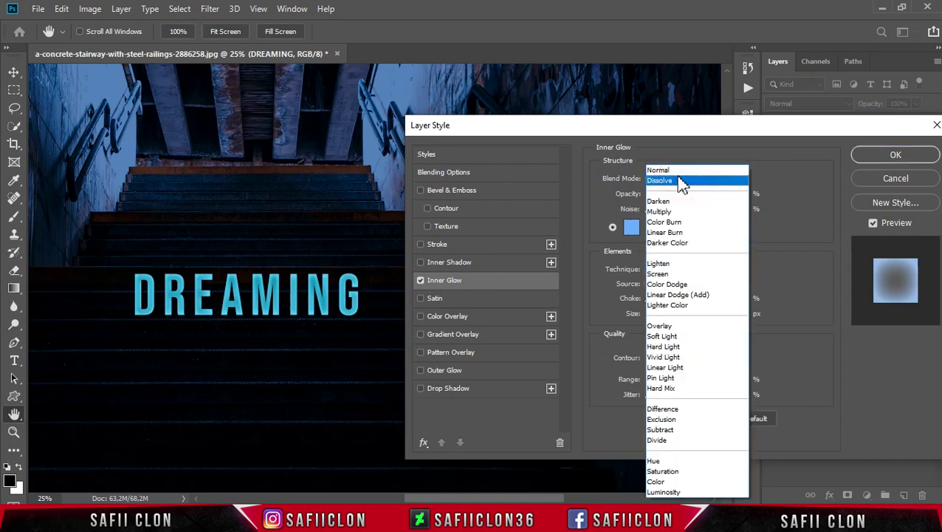
click(659, 275)
drag(708, 203, 706, 203)
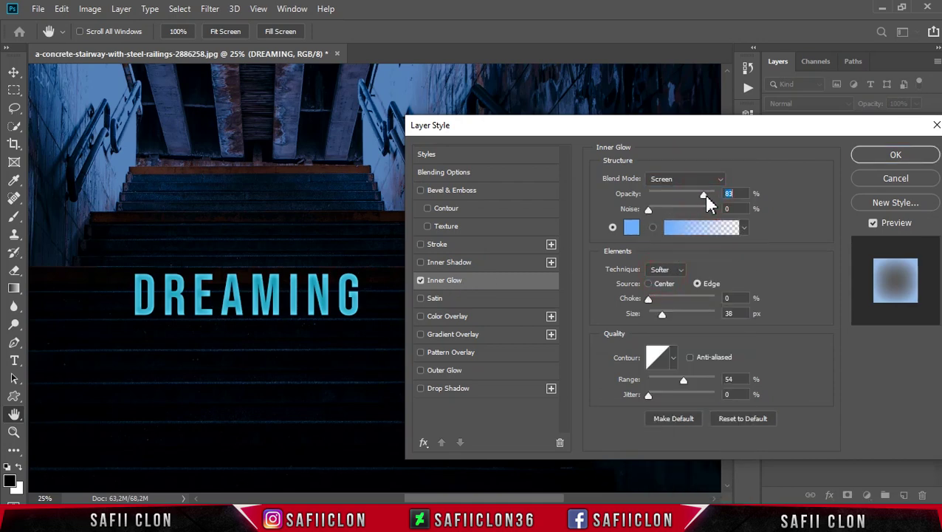
- Set the Inner Glow colour to #6faffb
click(630, 228)
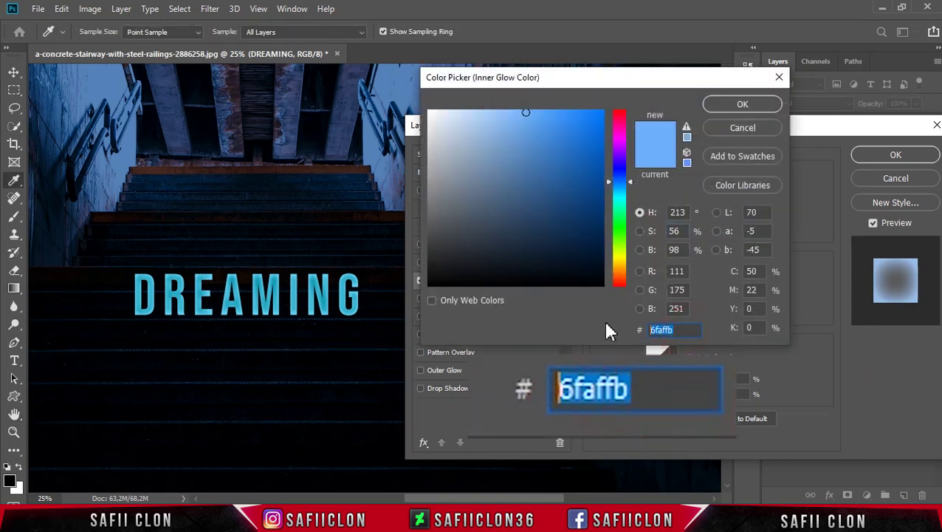
text(6)
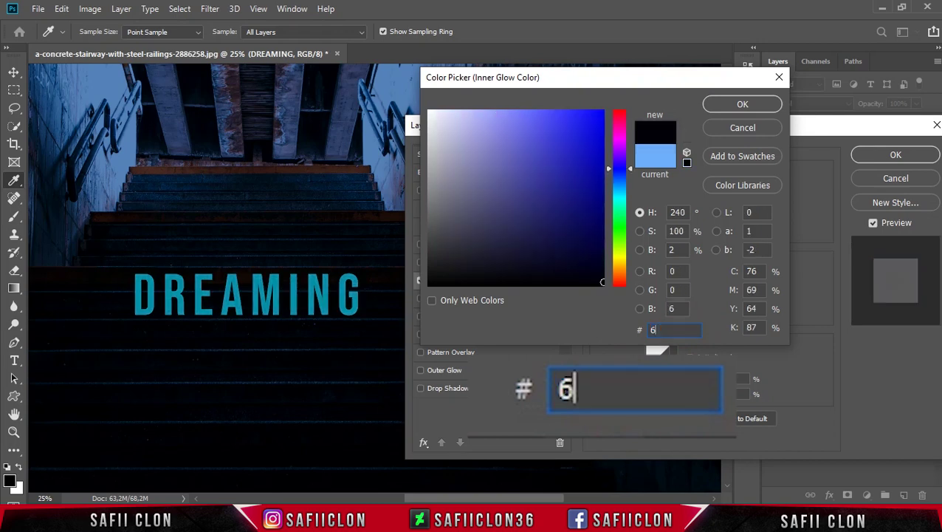
text(faffb)
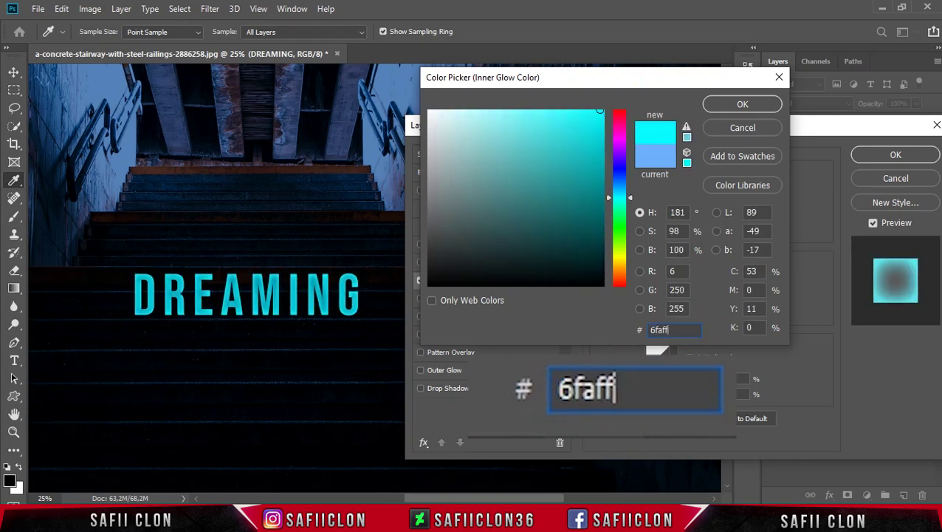
double_click(669, 329)
click(741, 105)
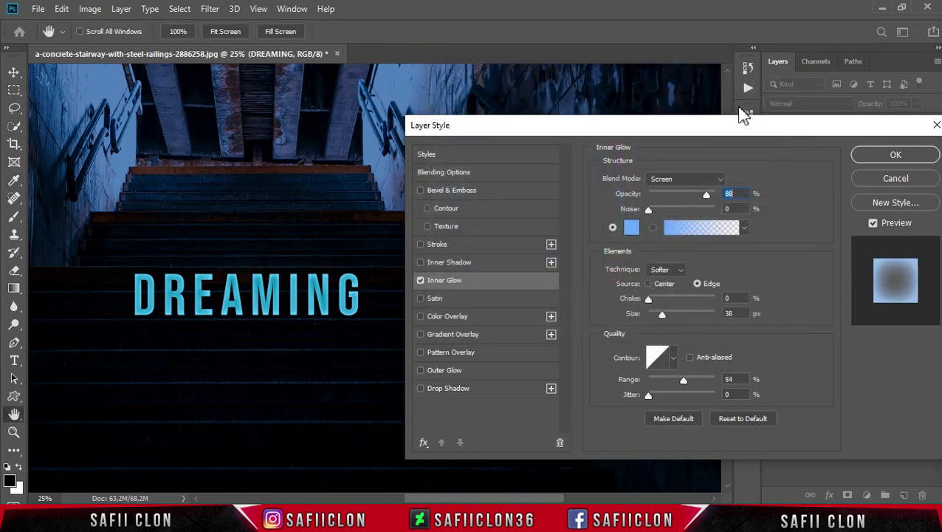
- Set the Inner Glow to Softer technique, Edge source, 38 px size, the linear contour and 54% range
click(668, 270)
click(663, 283)
mouse_move(662, 314)
mouse_down()
mouse_move(690, 319)
mouse_move(651, 319)
mouse_move(702, 319)
mouse_move(664, 317)
mouse_up()
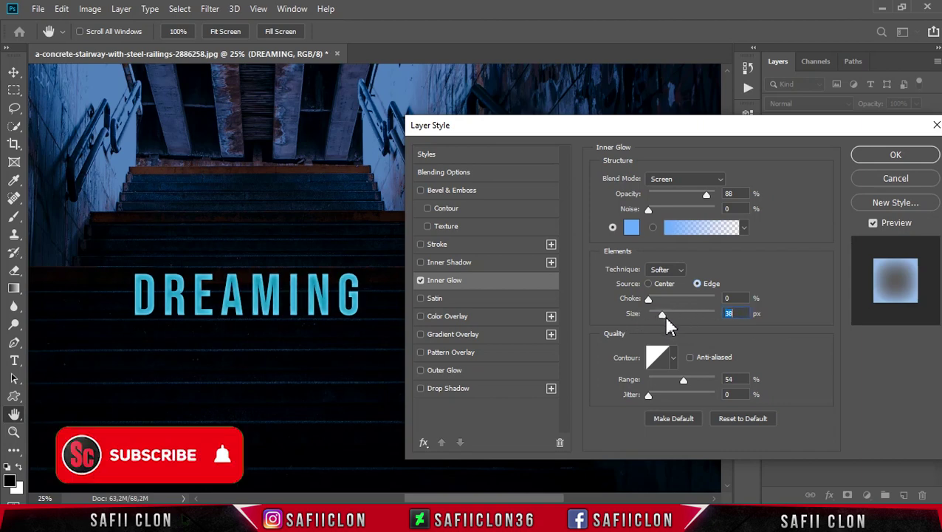
click(672, 358)
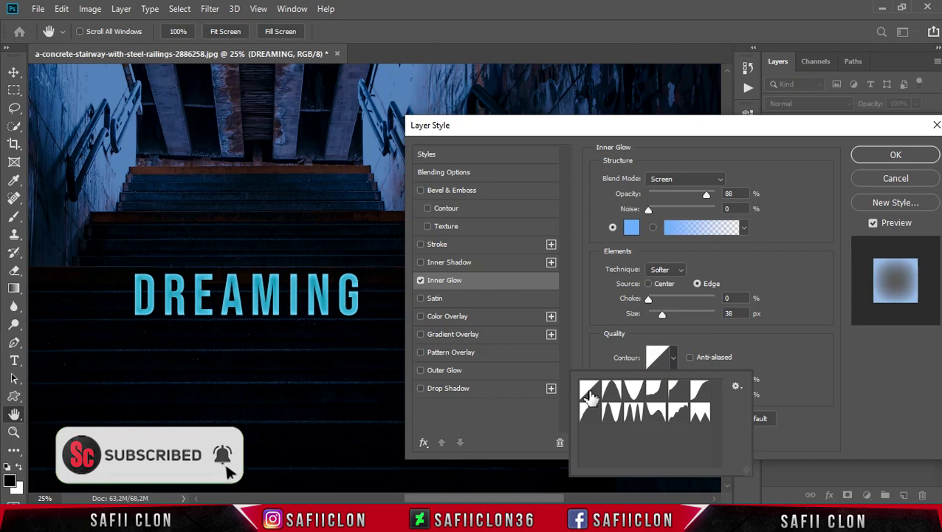
click(673, 358)
mouse_move(684, 385)
mouse_down()
mouse_move(700, 384)
mouse_move(690, 383)
mouse_up()
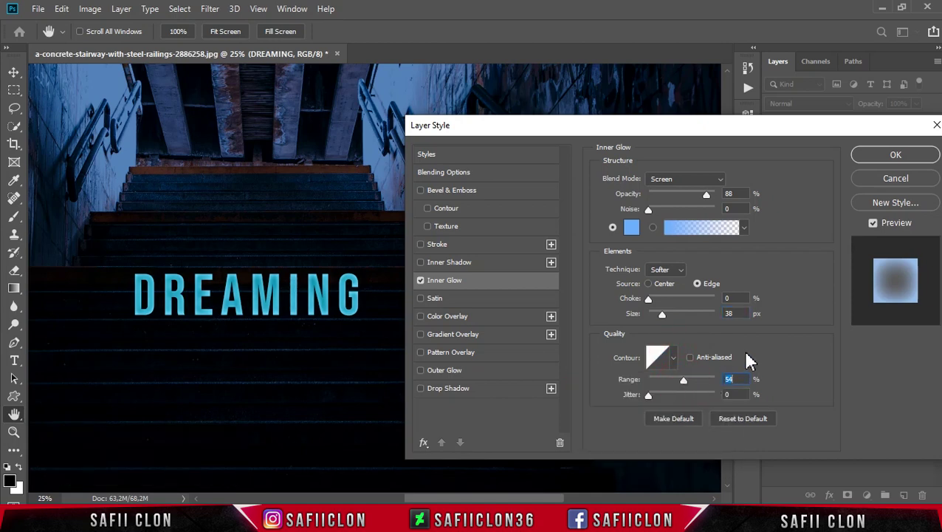
- Add an Outer Glow effect to the text with Screen blend mode and 47% opacity
click(445, 373)
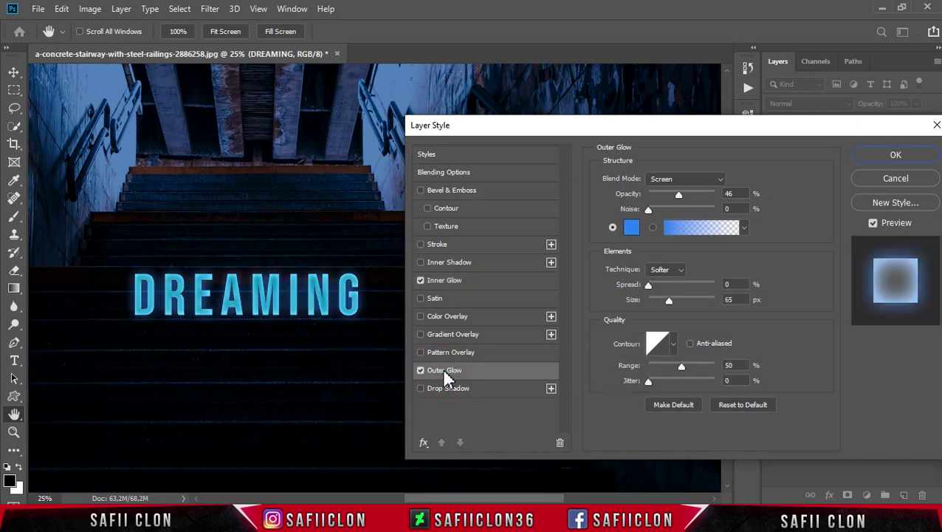
click(695, 178)
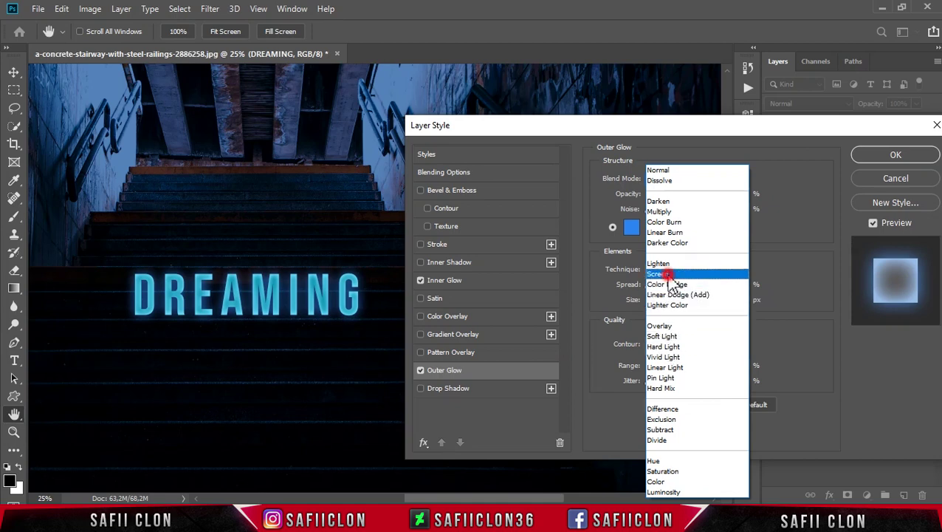
click(668, 275)
drag(681, 192, 687, 197)
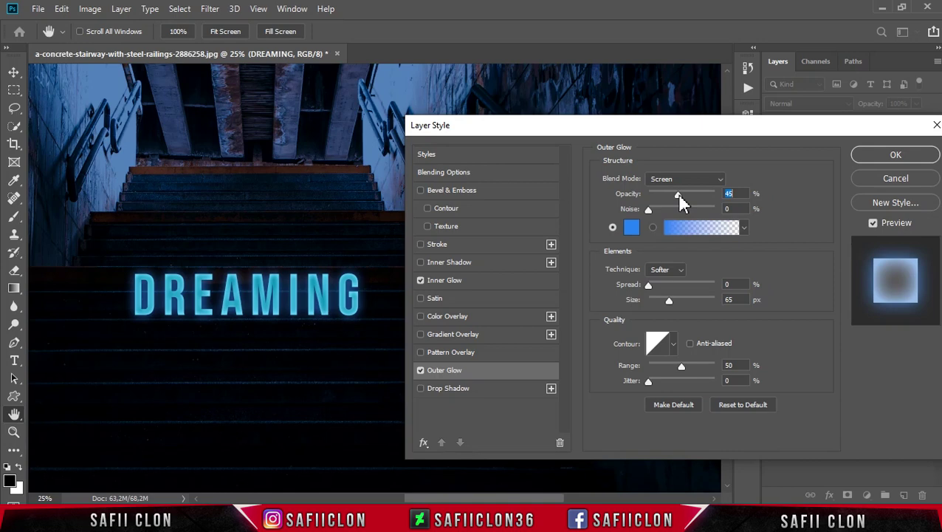
drag(681, 195, 680, 194)
- Set the Outer Glow colour to #2d85f1
click(630, 229)
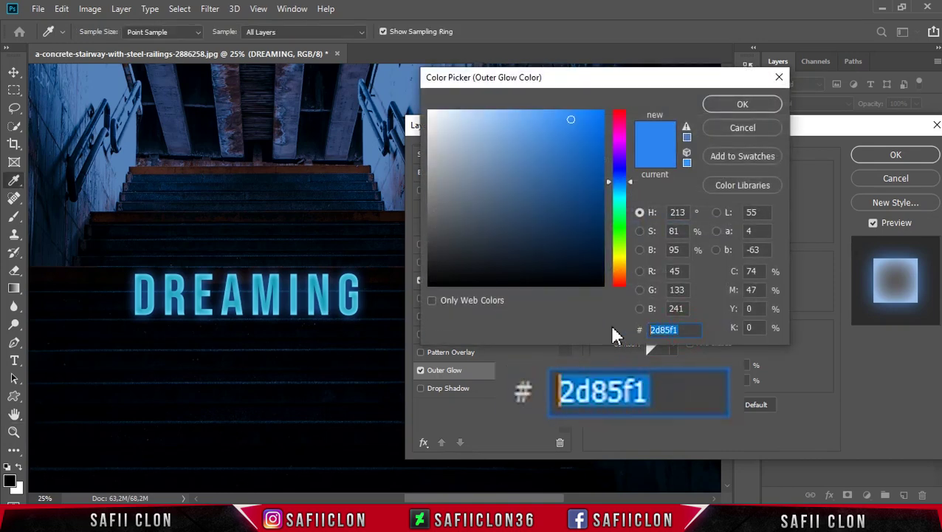
text(2d)
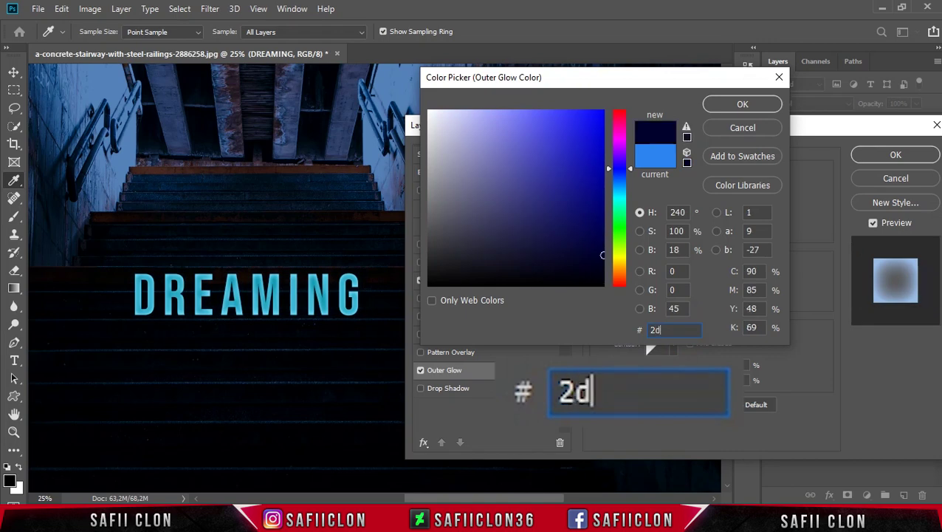
text(85f1)
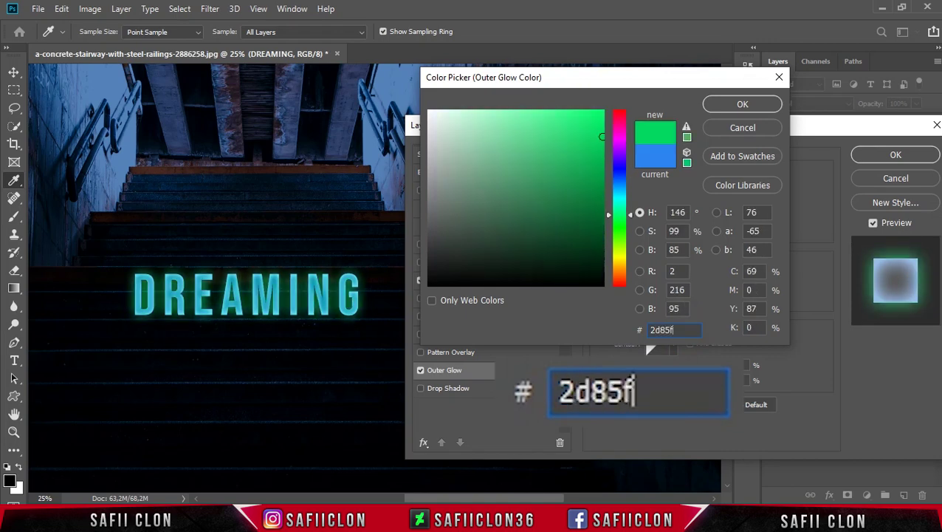
click(742, 103)
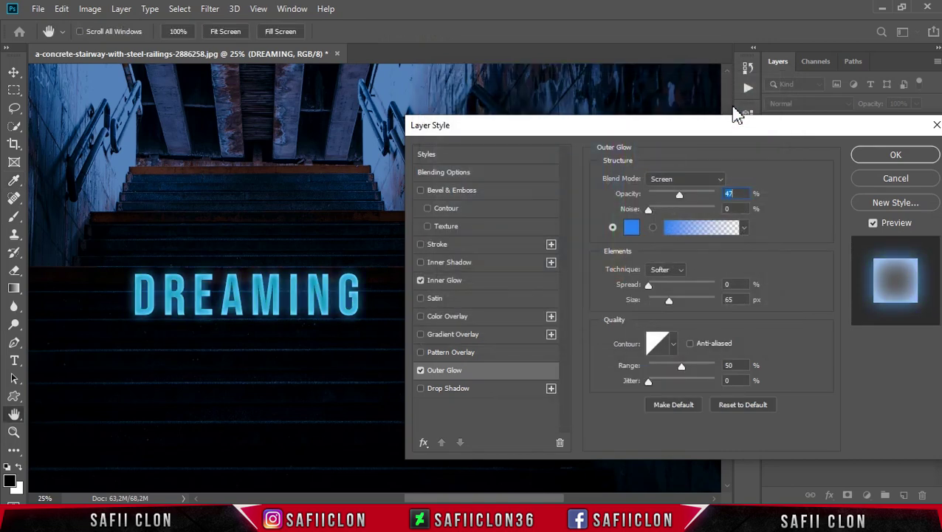
- Set the Outer Glow size to 65 px and range to 49%, and apply the layer style
mouse_move(671, 300)
mouse_down()
mouse_move(707, 306)
mouse_move(676, 315)
mouse_up()
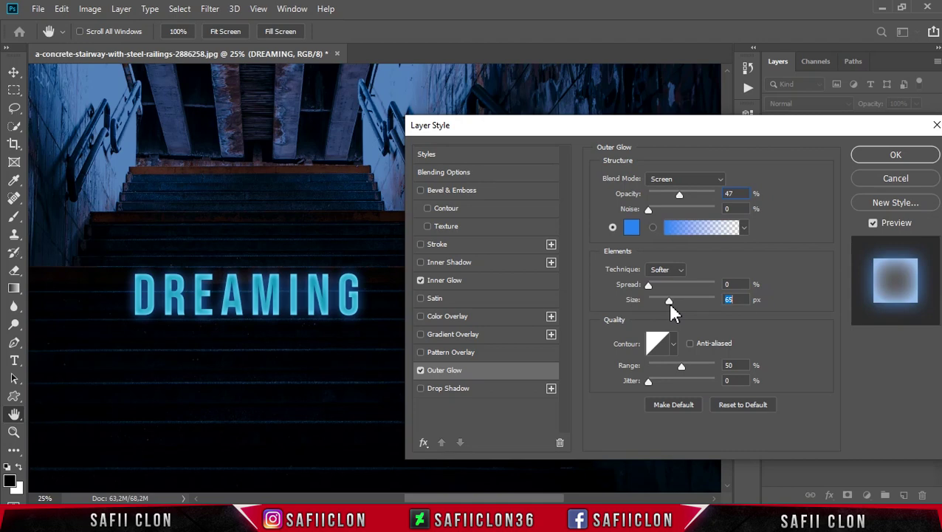
drag(700, 366, 686, 373)
drag(751, 131, 646, 99)
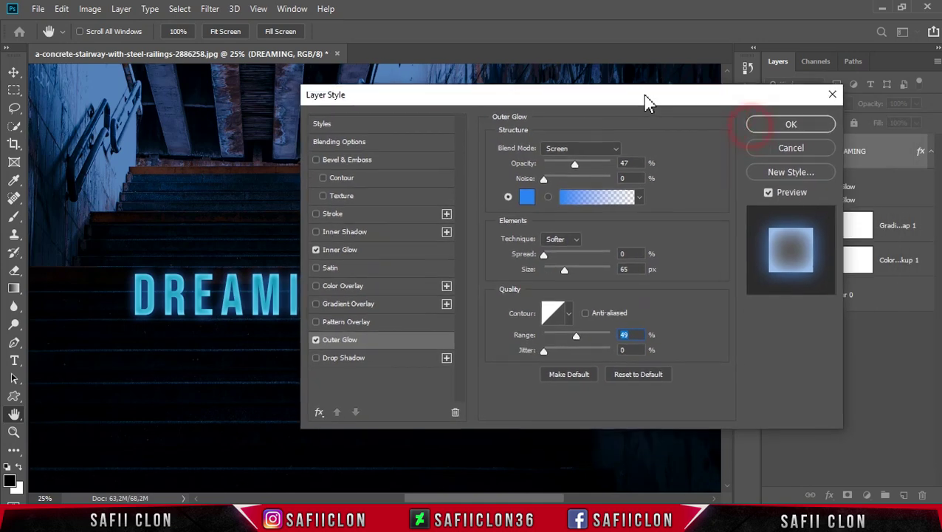
click(784, 124)
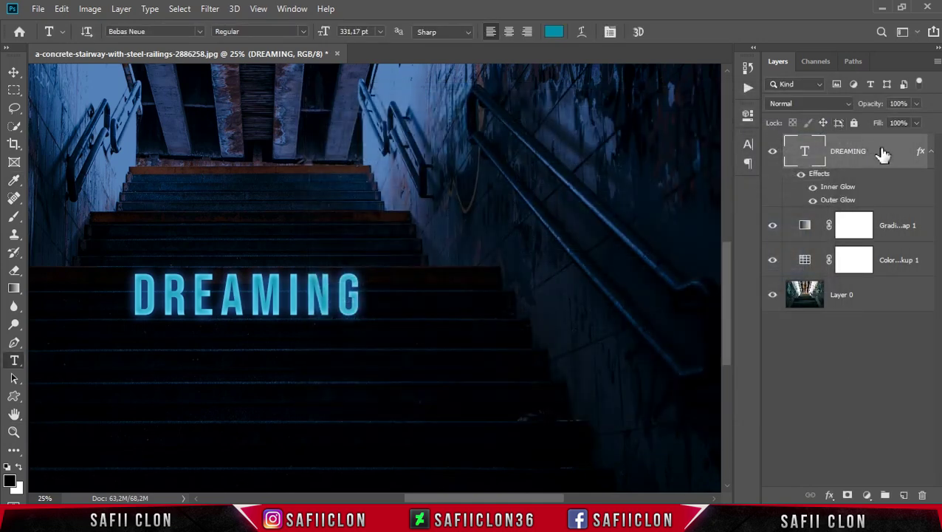
- Group the Gradient Map and Color Lookup adjustment layers into a Pass Through group named Group 1
click(887, 223)
shift+click(900, 260)
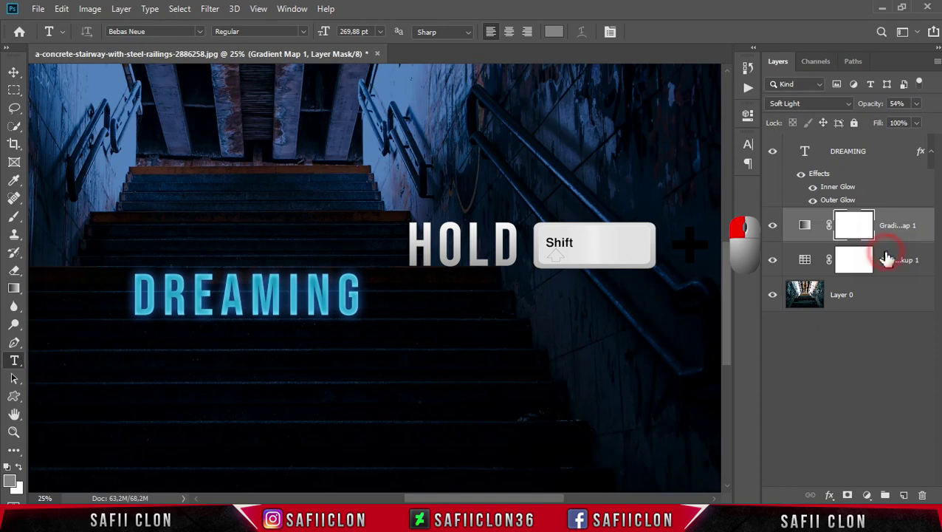
right_click(891, 255)
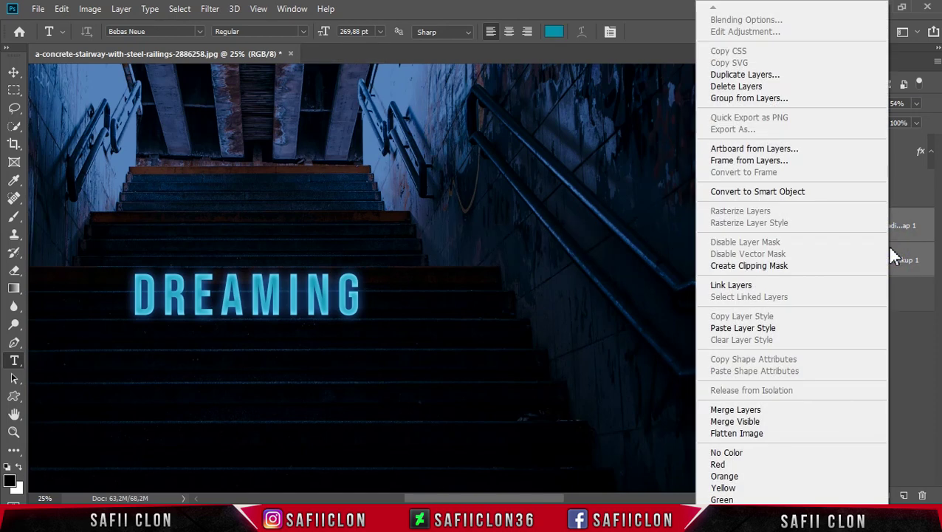
click(748, 98)
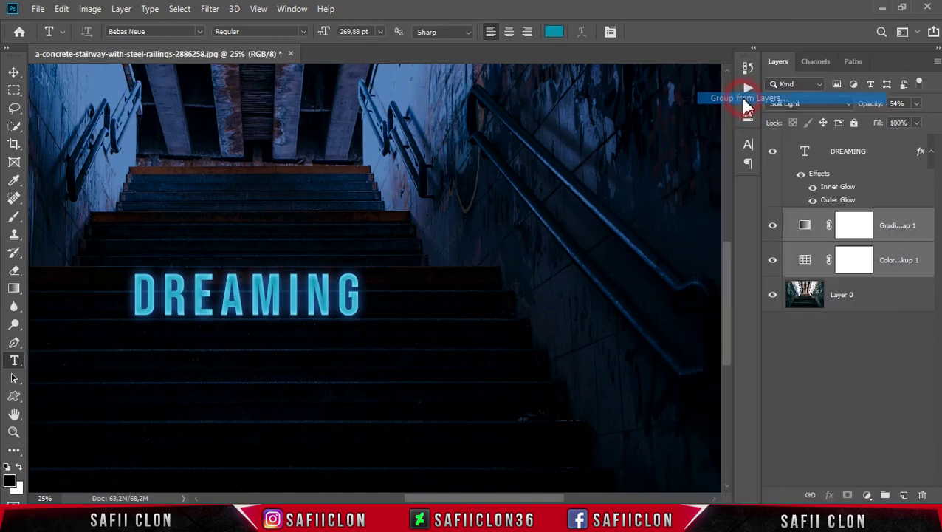
click(584, 155)
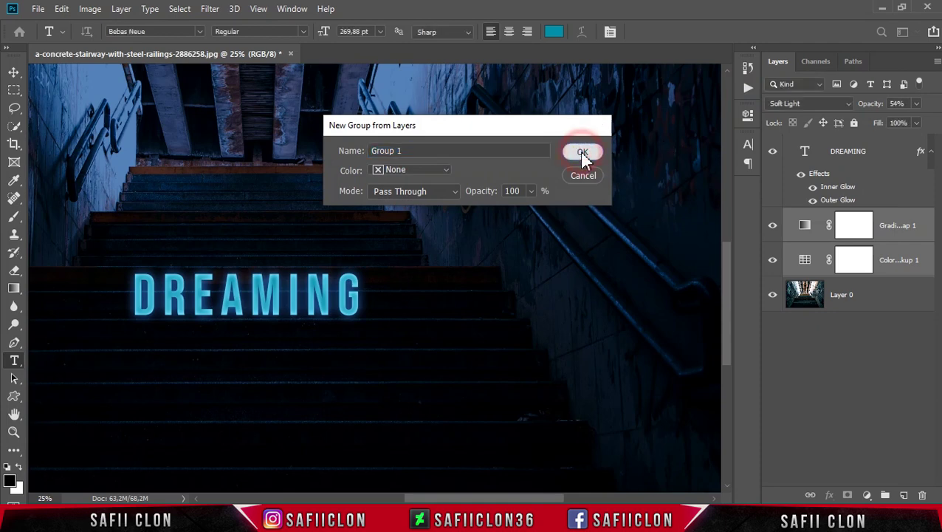
- Add a white layer mask to Group 1 and activate the Brush tool with the mask selected
drag(502, 500, 478, 499)
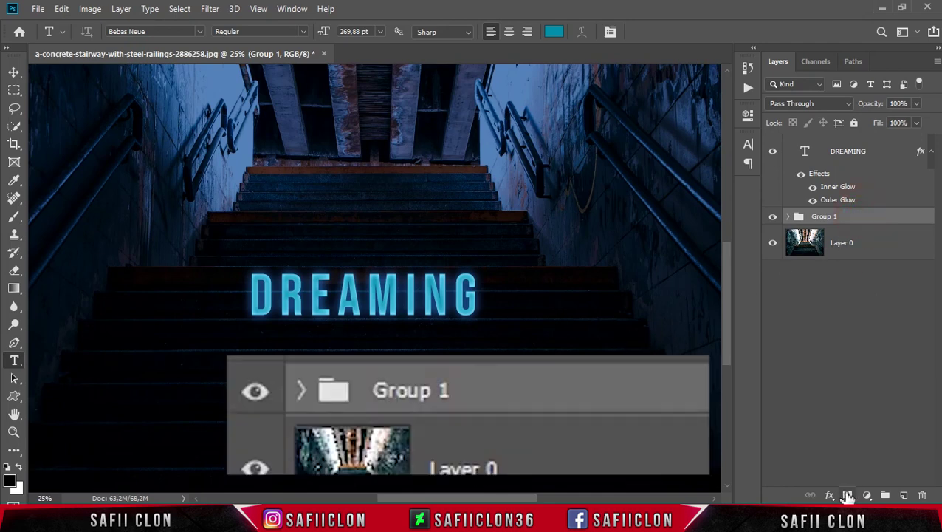
click(849, 494)
click(832, 232)
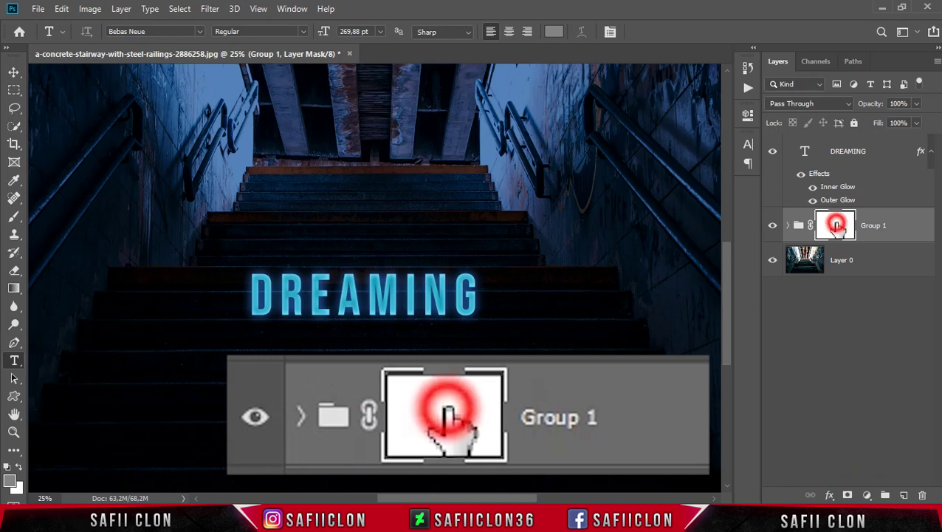
click(15, 218)
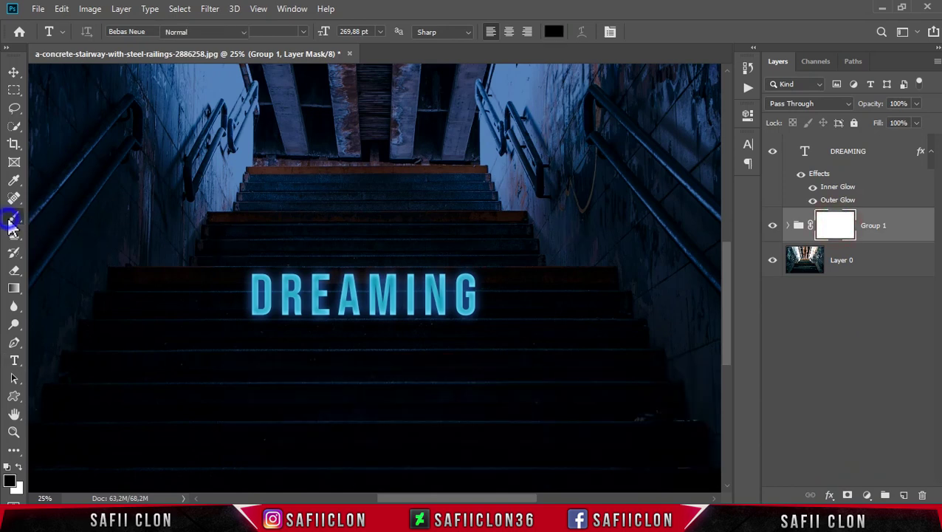
click(71, 217)
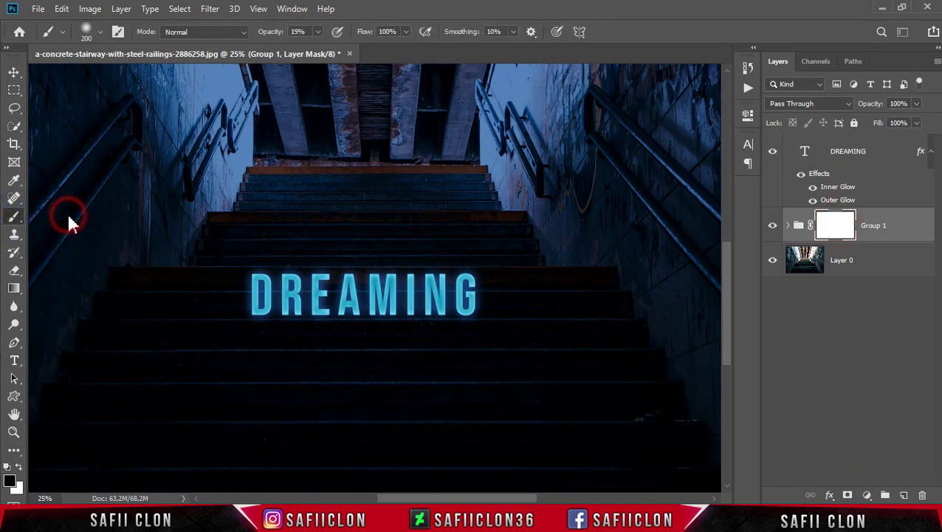
- Set up the Soft Round brush at 200 px with 18% opacity
click(99, 32)
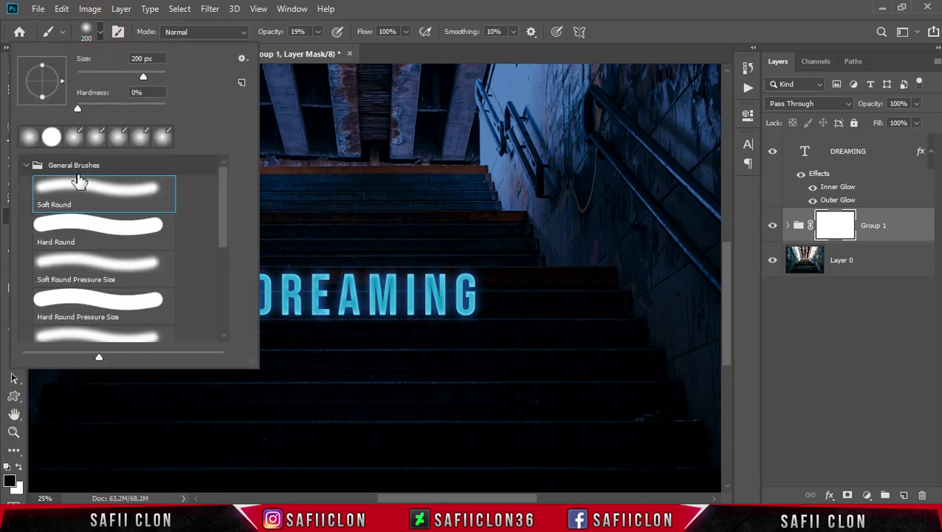
click(85, 194)
click(101, 34)
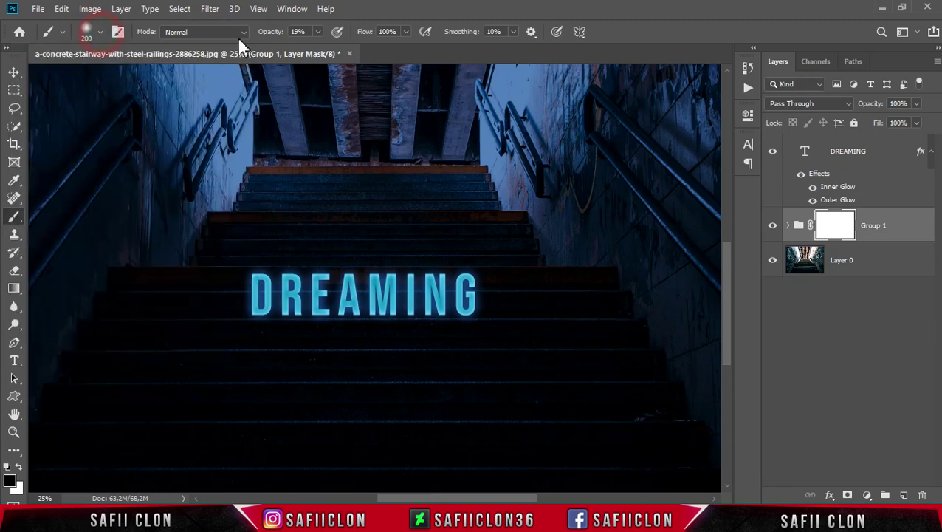
click(319, 32)
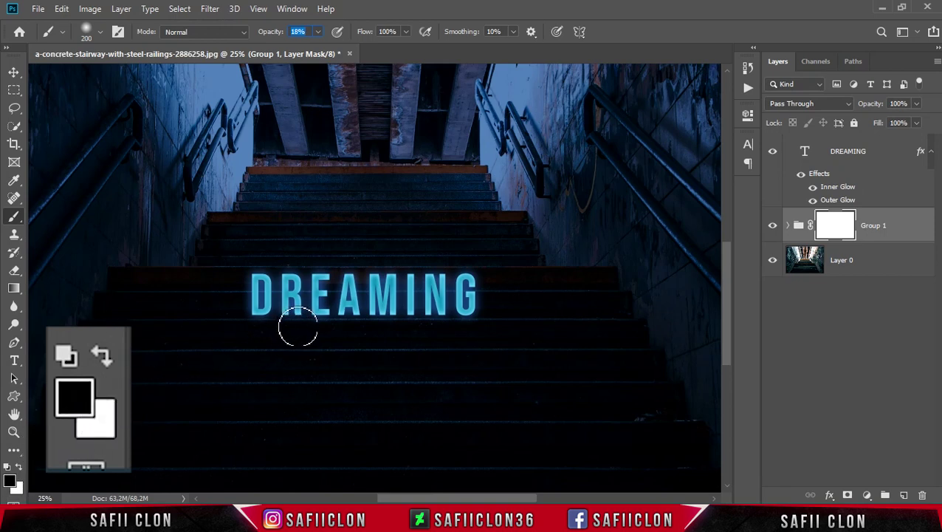
- Paint black on the Group 1 mask over the steps just below the DREAMING text, enlarging the brush to 400 px
drag(264, 319, 362, 323)
mouse_move(362, 323)
mouse_down()
mouse_move(482, 320)
mouse_move(337, 323)
mouse_move(440, 326)
mouse_up()
key(])
key(])
key(])
mouse_move(256, 319)
mouse_down()
mouse_move(569, 327)
mouse_move(502, 320)
mouse_move(270, 349)
mouse_move(492, 345)
mouse_move(259, 349)
mouse_move(460, 361)
mouse_up()
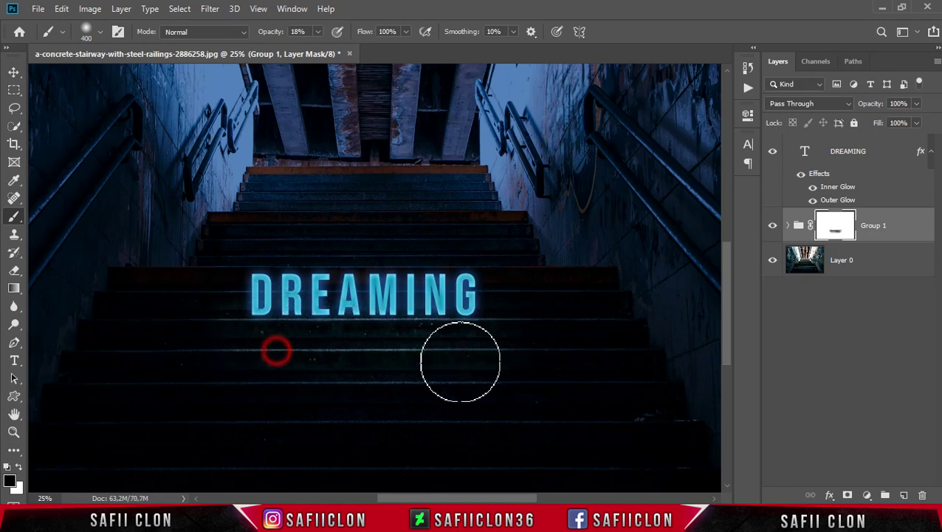
- Dab black on the Group 1 mask at both ends of the lettered step with a smaller brush
key(bracketleft)
scroll(568, 231, right, 3)
key(bracketleft)
click(549, 307)
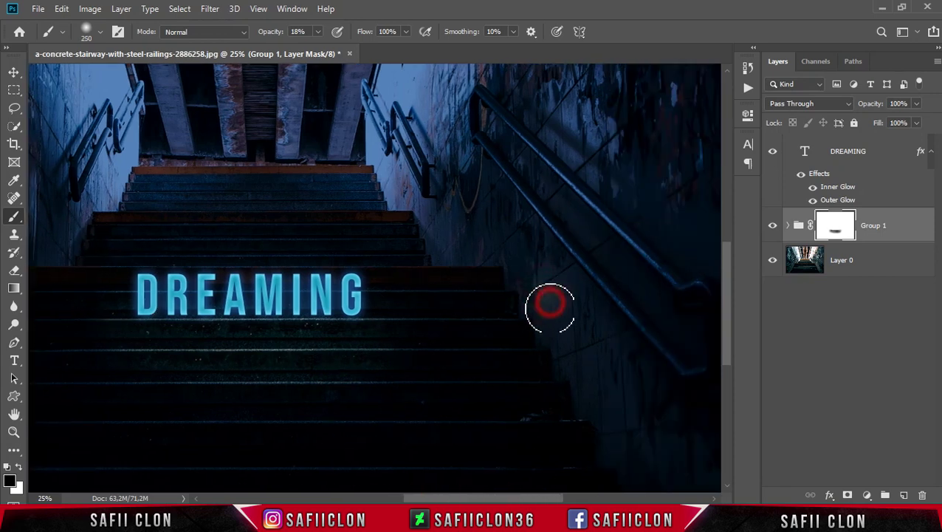
click(515, 313)
scroll(478, 483, left, 4)
key(bracketright)
click(114, 296)
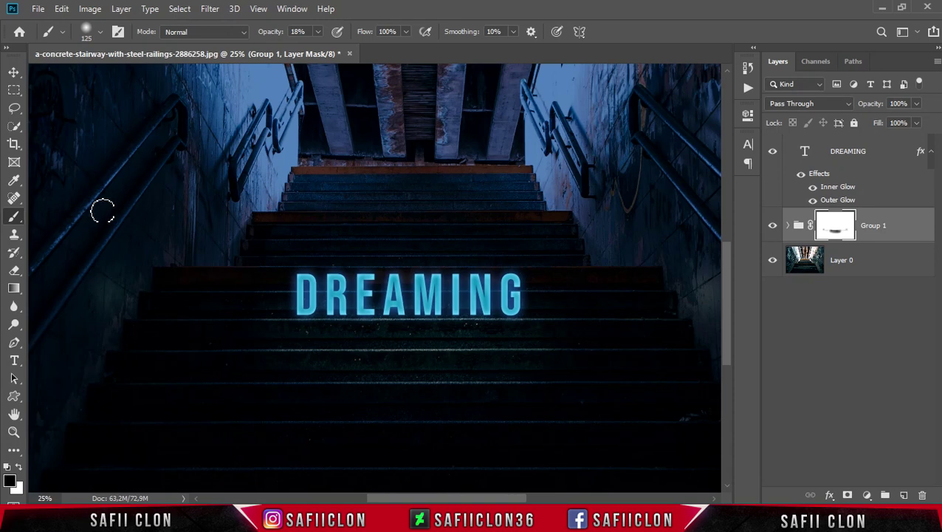
- Paint black on the Group 1 mask over the ceiling beams and upper stairway with a brush up to 700 px
scroll(372, 248, up, 5)
key(bracketright)
key(ctrl+minus)
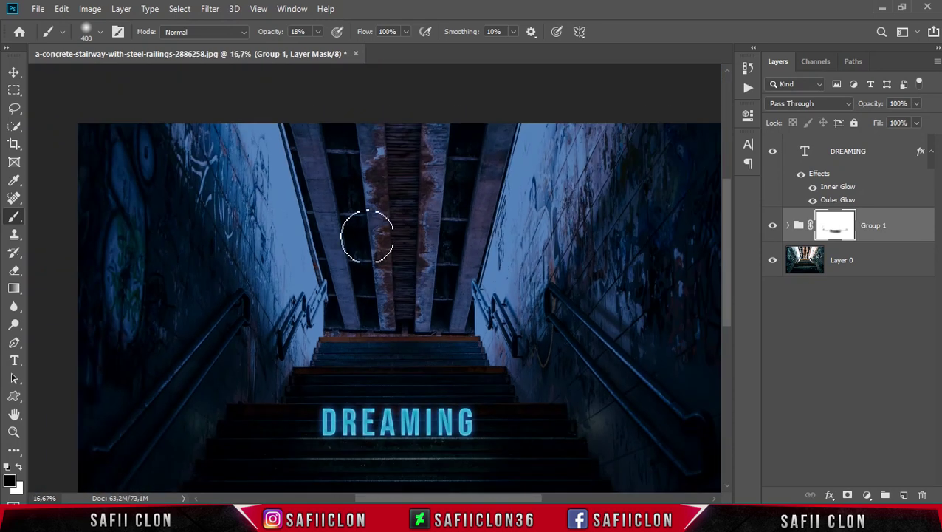
click(337, 151)
key(bracketright)
key(bracketright)
key(bracketright)
mouse_move(389, 238)
mouse_down()
mouse_move(345, 209)
mouse_move(462, 242)
mouse_move(505, 205)
mouse_move(197, 137)
mouse_move(236, 141)
mouse_move(250, 161)
mouse_move(313, 345)
mouse_move(206, 128)
mouse_move(373, 326)
mouse_move(491, 343)
mouse_move(376, 312)
mouse_move(610, 104)
mouse_move(539, 97)
mouse_move(373, 242)
mouse_move(509, 322)
mouse_move(603, 125)
mouse_move(493, 365)
mouse_move(186, 352)
mouse_move(423, 294)
mouse_move(347, 147)
mouse_up()
scroll(504, 257, down, 2)
scroll(504, 257, down, 2)
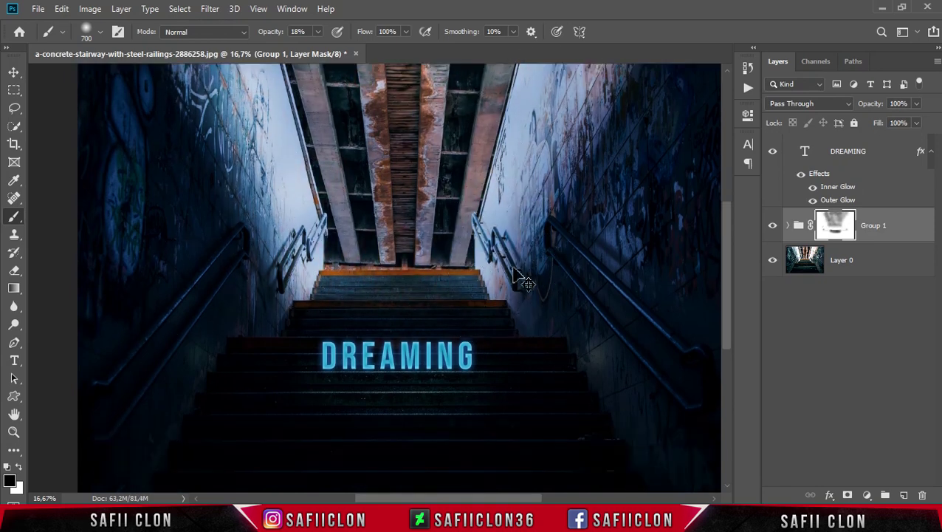
scroll(526, 269, up, 1)
scroll(517, 369, down, 3)
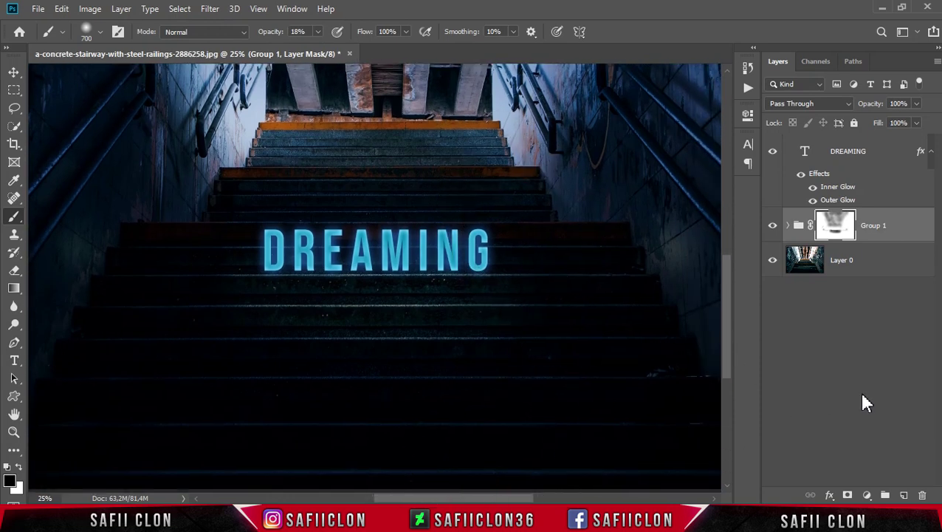
- Add a new layer above Group 1 and set up a 149 px Soft Round brush at 26% opacity
click(903, 496)
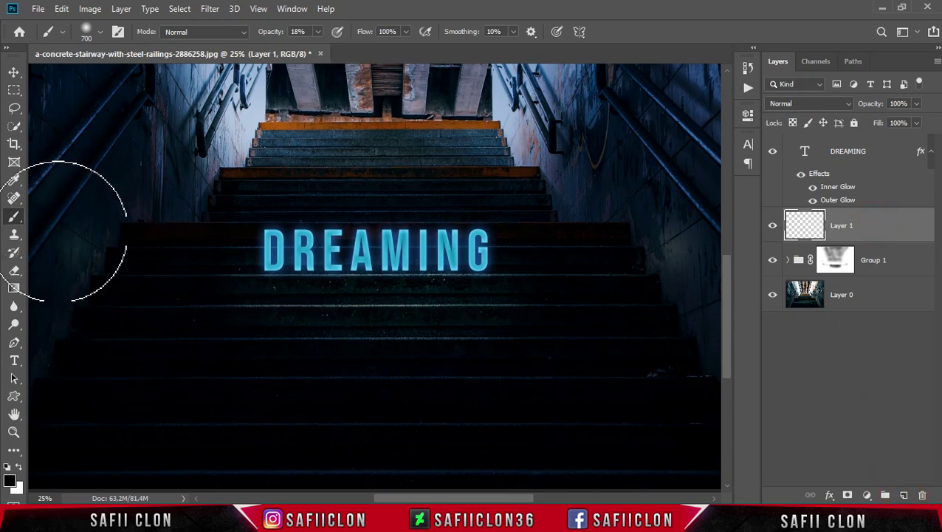
right_click(9, 221)
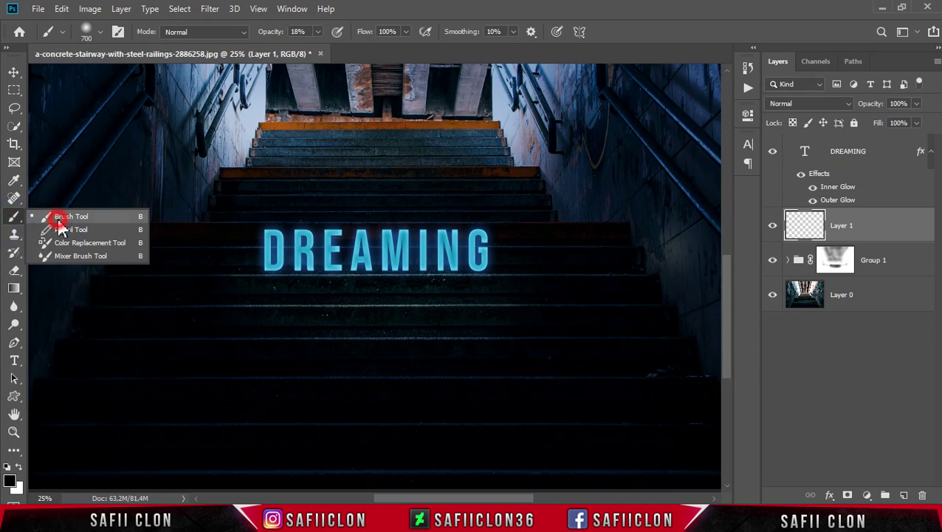
click(60, 217)
click(98, 34)
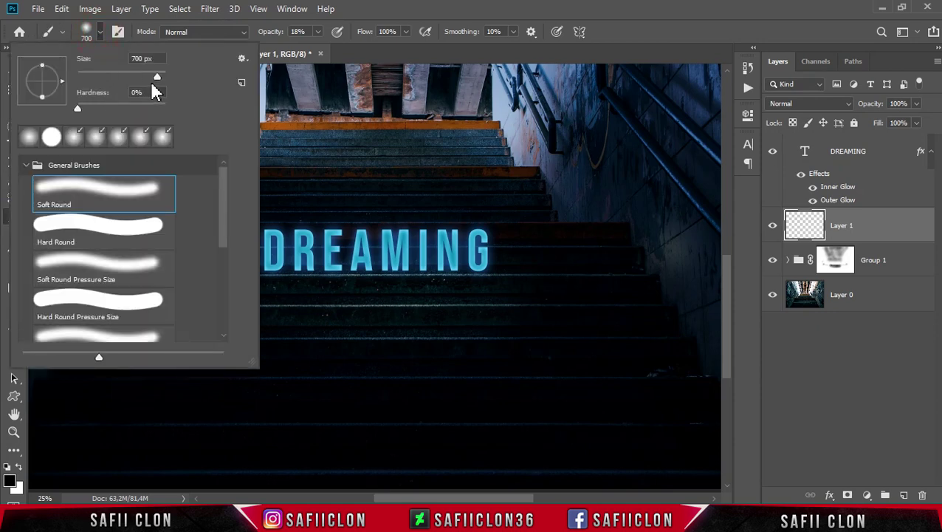
click(130, 190)
click(100, 32)
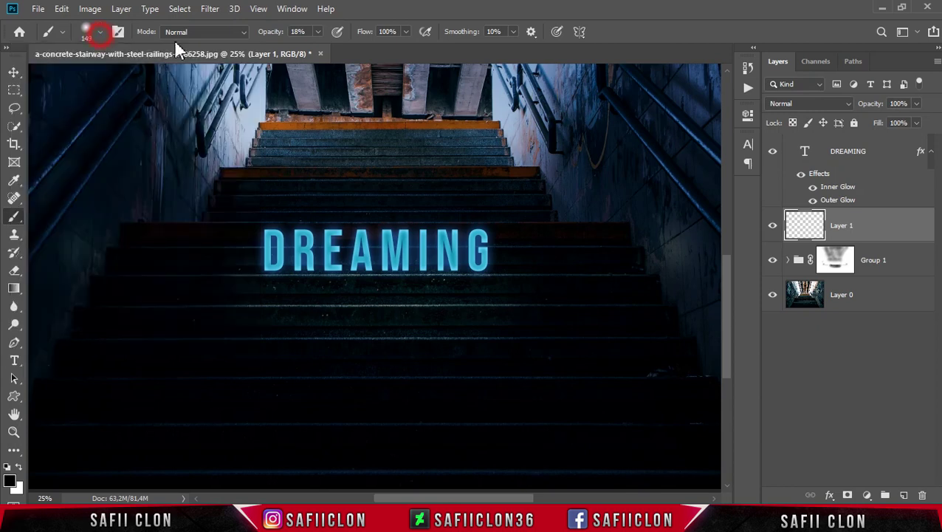
click(317, 31)
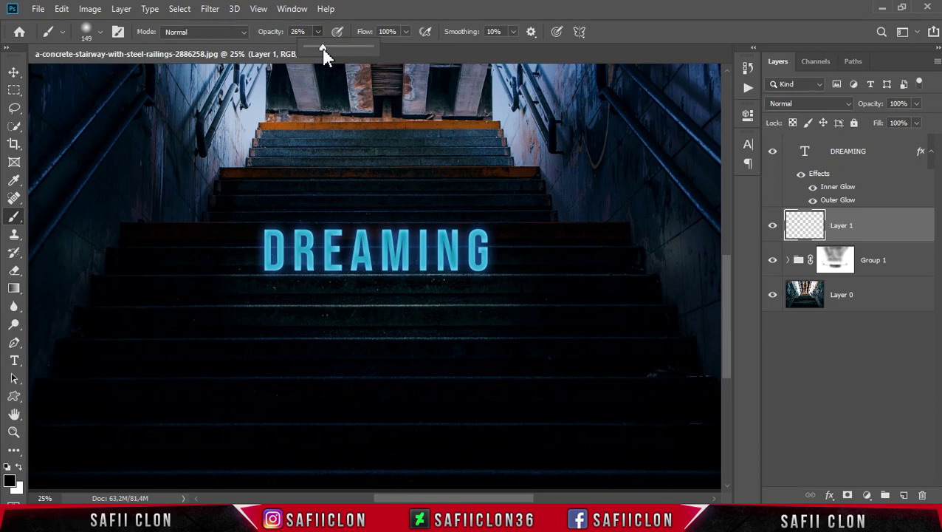
click(318, 35)
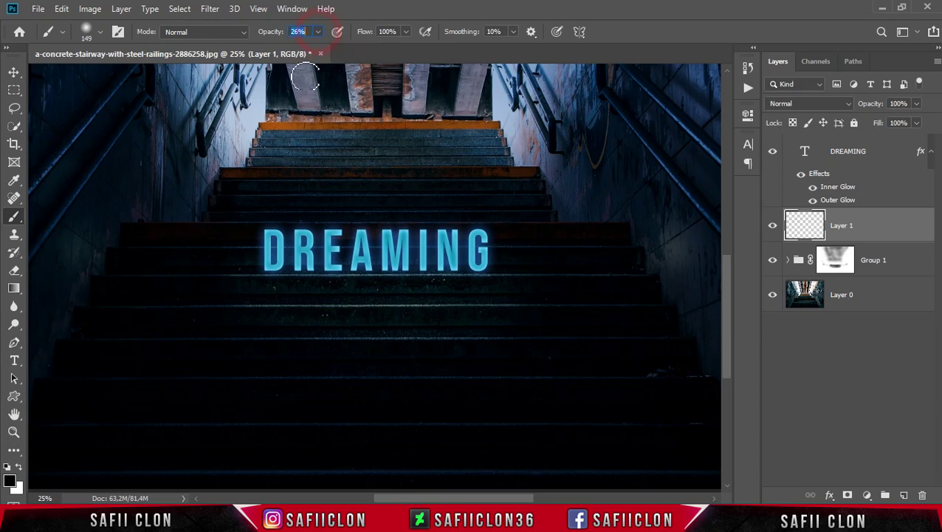
- Set the foreground colour to #38bcd3 and return to the Brush tool
click(11, 482)
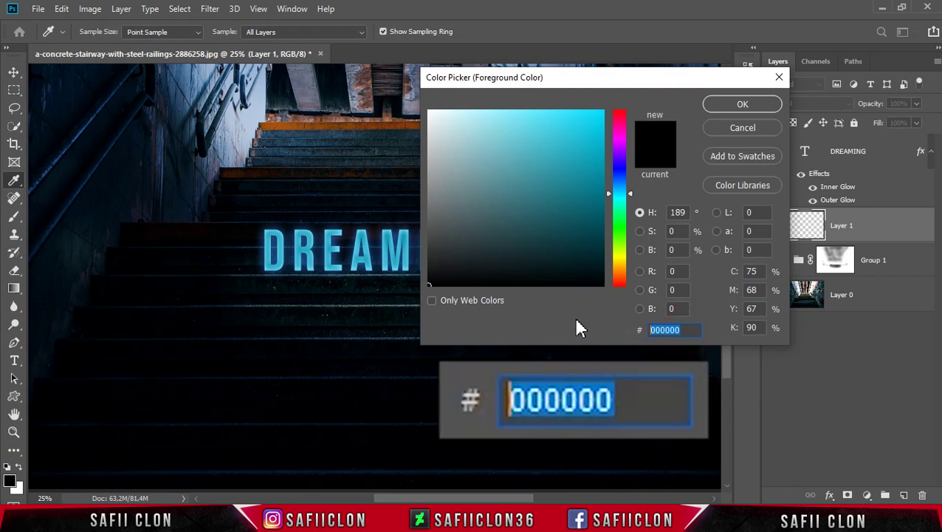
text(3)
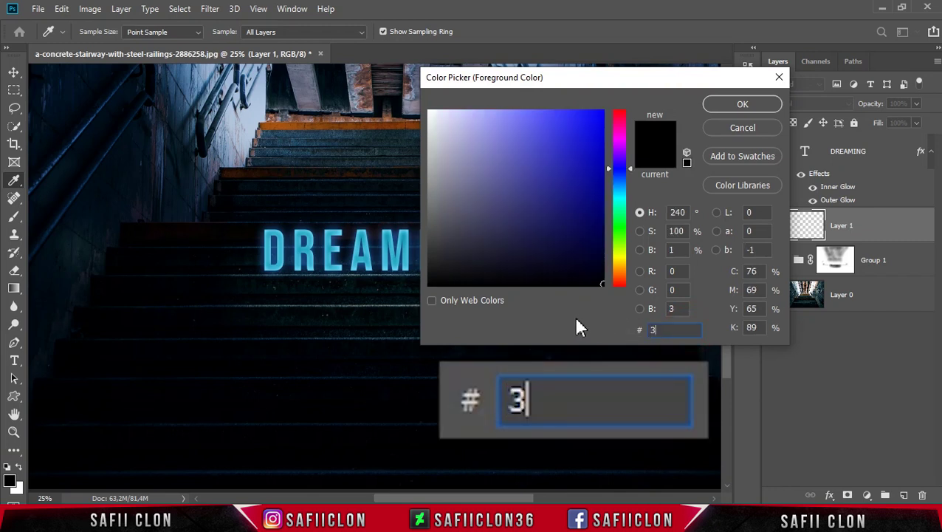
text(8b)
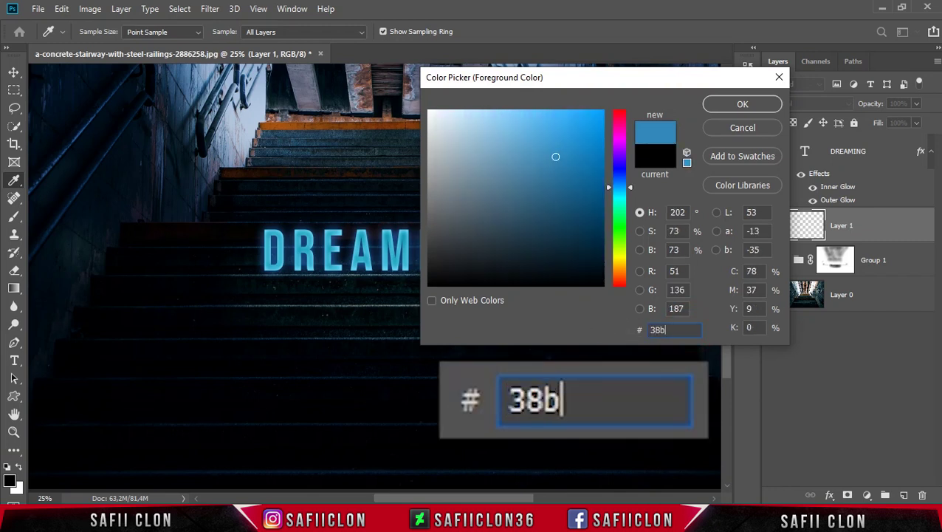
text(cd3)
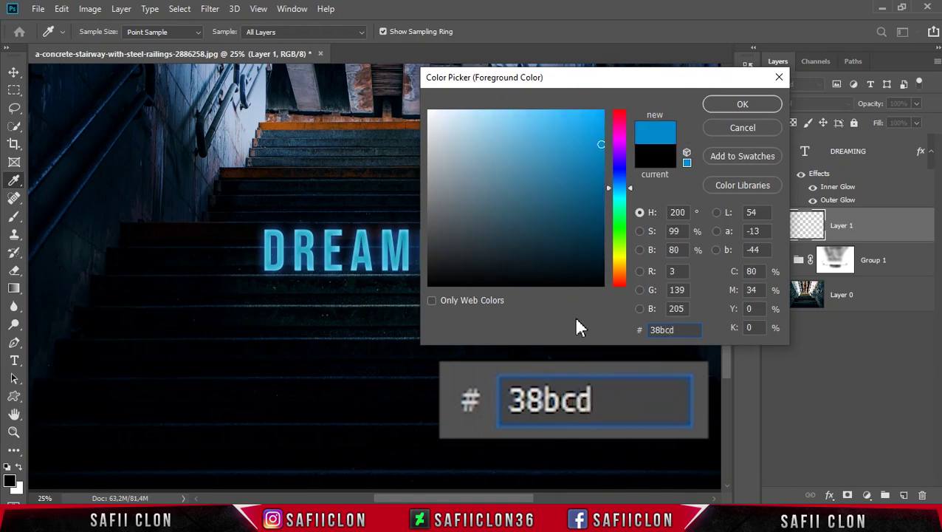
double_click(668, 330)
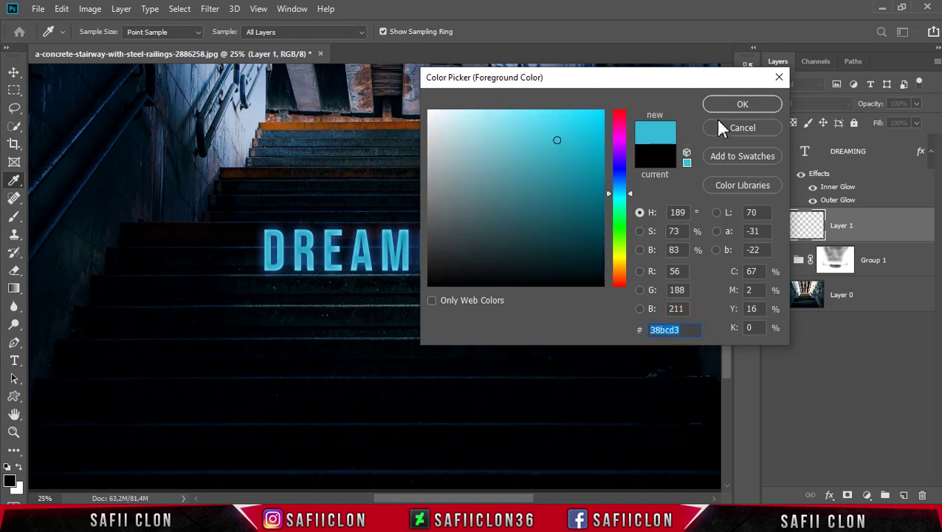
click(735, 105)
key(b)
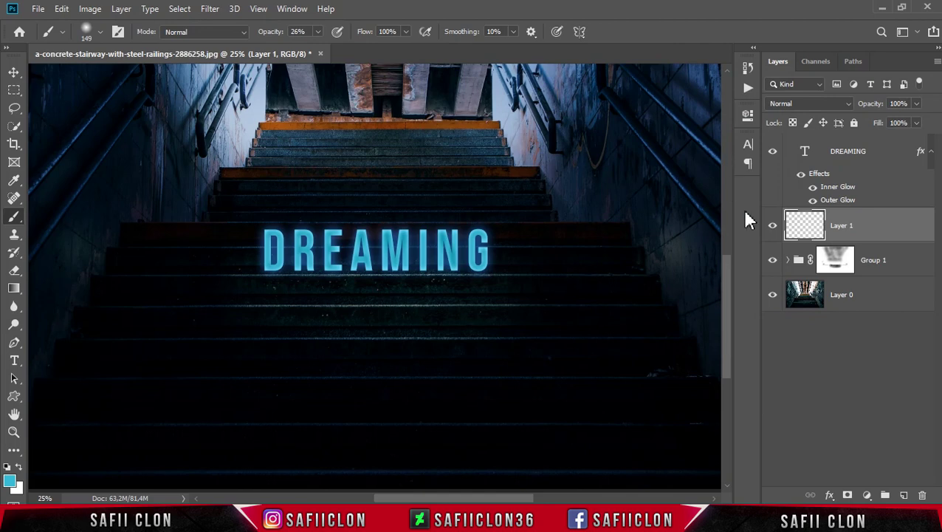
- Paint teal on Layer 1 beneath the first letters of DREAMING and set the layer's blend mode to Color Dodge
click(892, 225)
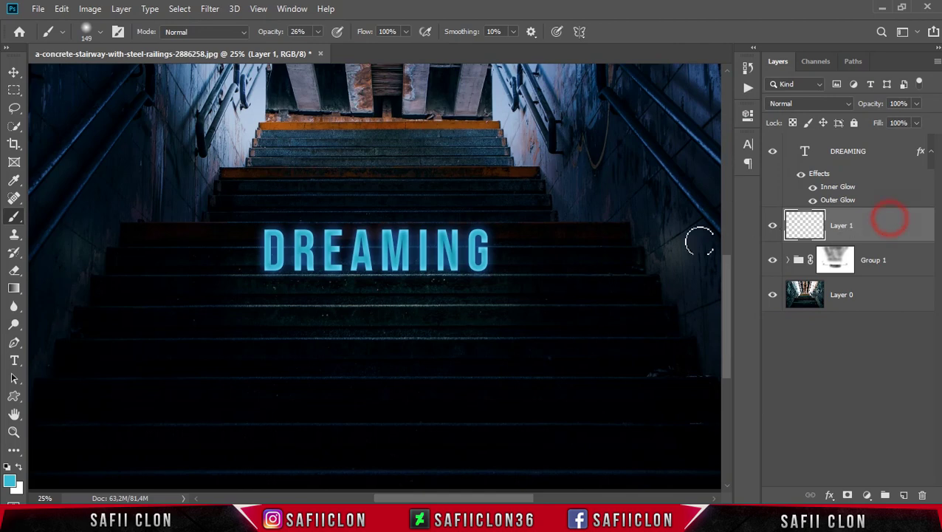
click(264, 277)
drag(273, 280, 325, 279)
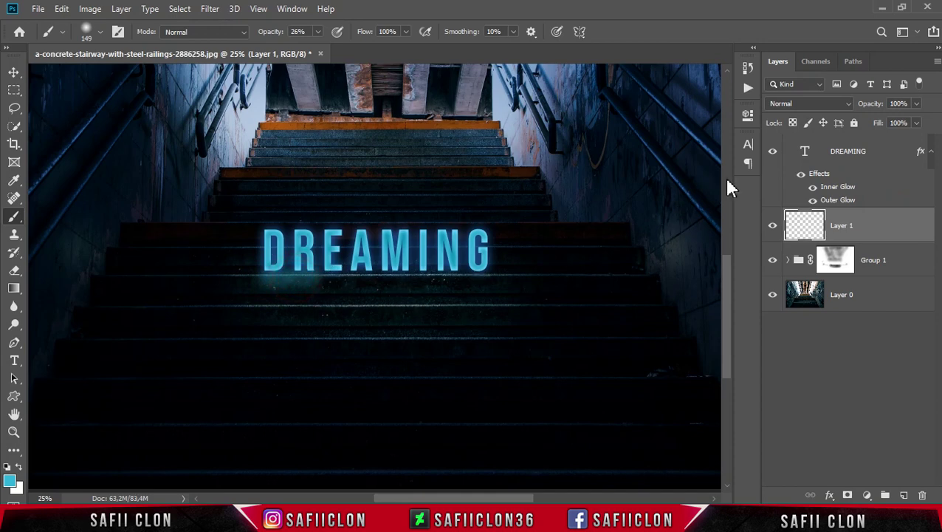
click(802, 105)
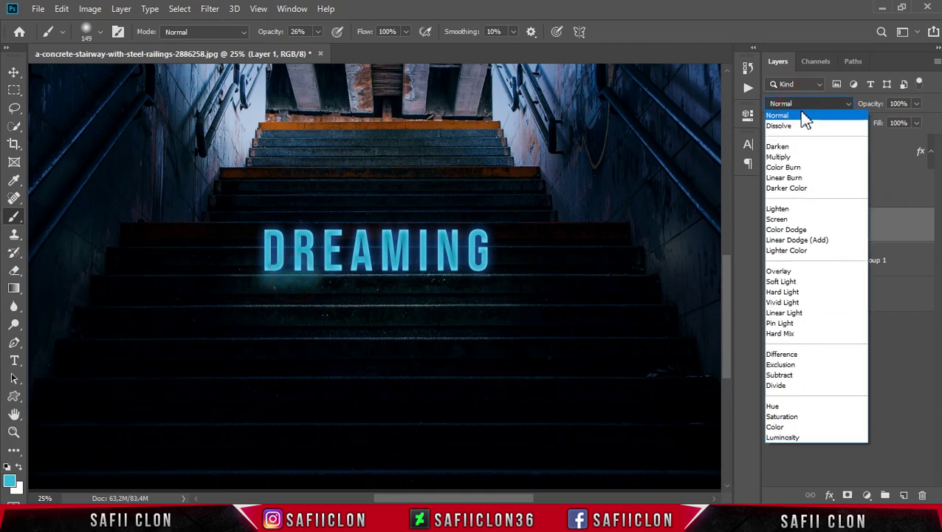
click(795, 230)
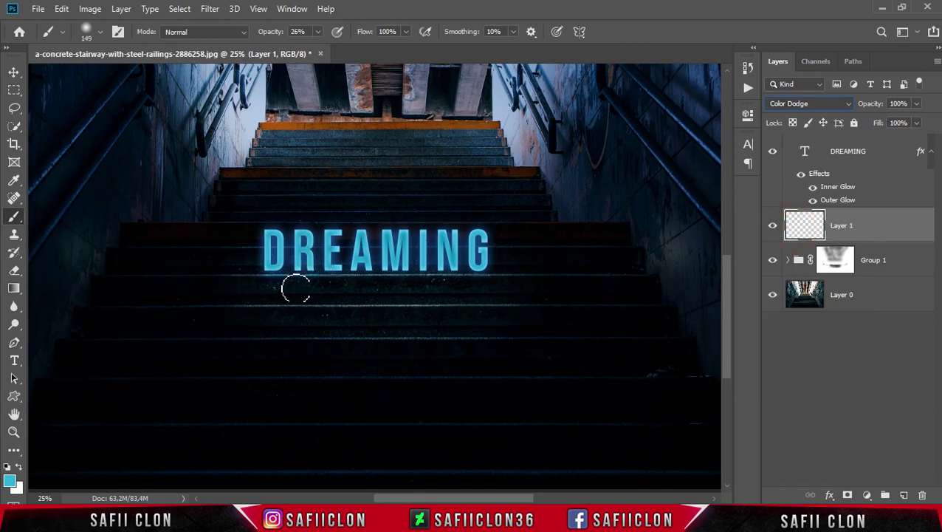
- Extend the teal glow on Layer 1 beneath the text, enlarging the brush to 250 px
mouse_move(316, 280)
mouse_down()
mouse_move(343, 280)
mouse_move(325, 280)
mouse_up()
key(bracketright)
key(bracketright)
key(bracketright)
key(bracketright)
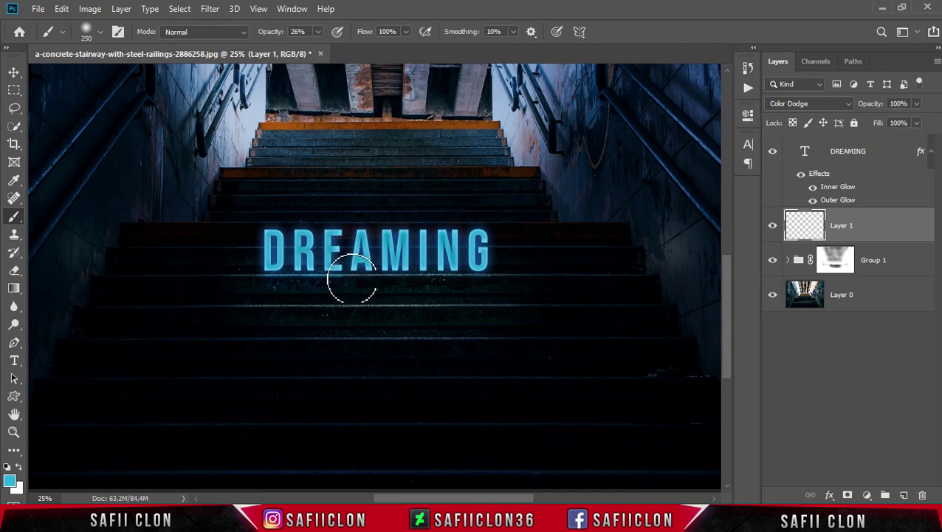
- Lower the brush opacity to 17% and paint teal glow along the steps below DREAMING and around its first letter
click(318, 32)
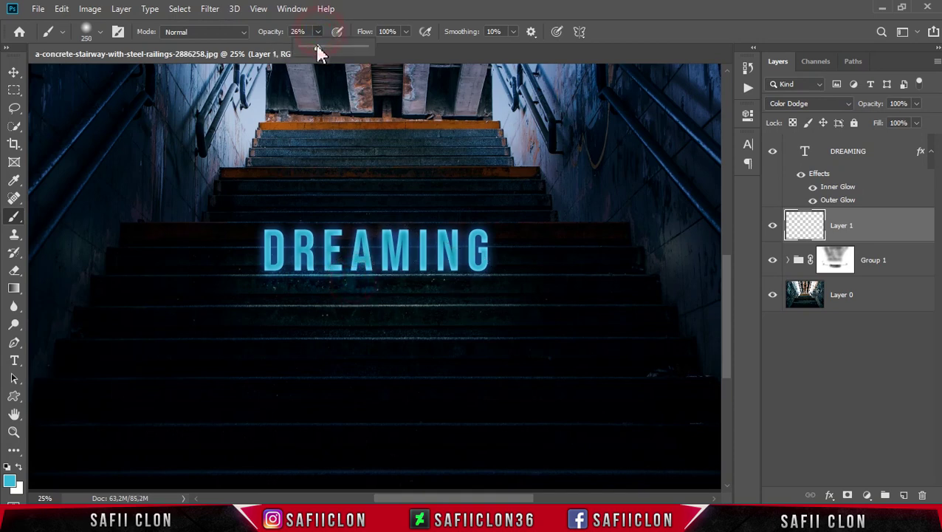
drag(313, 45, 314, 46)
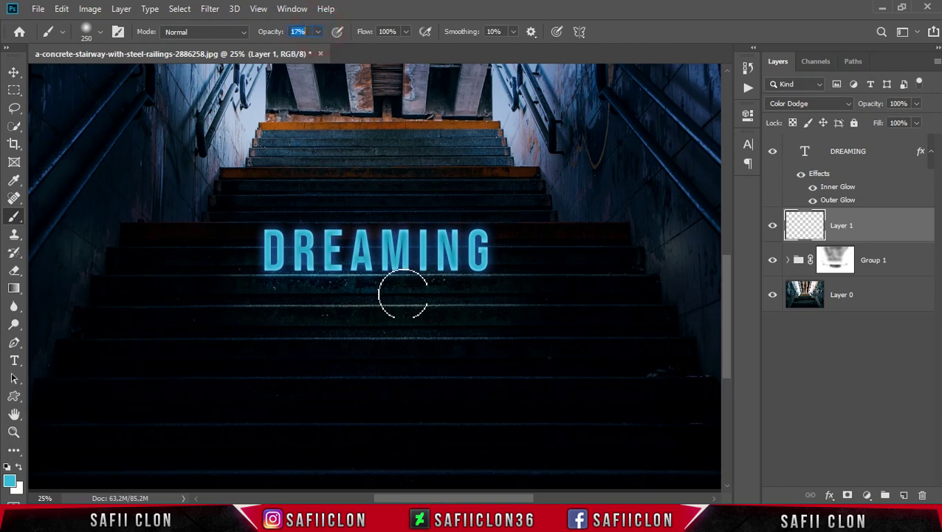
drag(385, 280, 515, 280)
key(bracketright)
key(bracketright)
drag(410, 305, 263, 304)
key(bracketright)
drag(269, 247, 213, 260)
- Paint teal glow on Layer 1 across the letters from A to G with a smaller brush
key(bracketleft)
key(bracketleft)
key(bracketleft)
key(bracketleft)
drag(362, 251, 483, 249)
- Build up the teal glow on the steps around and below DREAMING with larger brushes up to 500 px, comparing with Layer 1 hidden
key(bracketright)
key(bracketright)
key(bracketright)
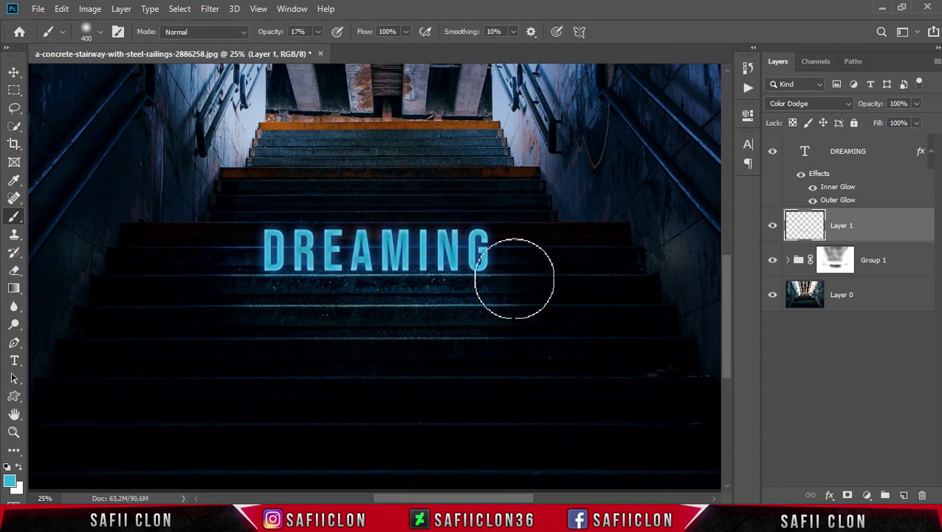
mouse_move(543, 274)
mouse_down()
mouse_move(309, 300)
mouse_move(213, 288)
mouse_up()
key(bracketleft)
drag(358, 240, 448, 246)
key(bracketleft)
key(bracketleft)
mouse_move(325, 269)
mouse_down()
mouse_move(266, 284)
mouse_move(434, 294)
mouse_up()
key(bracketright)
key(bracketright)
key(bracketright)
mouse_move(496, 325)
mouse_down()
mouse_move(329, 320)
mouse_move(503, 321)
mouse_move(359, 323)
mouse_move(381, 316)
mouse_move(239, 305)
mouse_move(150, 219)
mouse_move(81, 248)
mouse_move(108, 263)
mouse_move(339, 235)
mouse_move(700, 260)
mouse_move(675, 253)
mouse_move(657, 298)
mouse_move(663, 268)
mouse_move(643, 285)
mouse_move(567, 283)
mouse_move(495, 259)
mouse_move(281, 269)
mouse_move(214, 256)
mouse_move(202, 272)
mouse_move(310, 289)
mouse_move(545, 278)
mouse_move(567, 263)
mouse_move(529, 265)
mouse_move(503, 301)
mouse_move(505, 320)
mouse_move(520, 302)
mouse_move(248, 317)
mouse_move(226, 294)
mouse_move(514, 314)
mouse_move(439, 294)
mouse_move(557, 289)
mouse_move(473, 320)
mouse_up()
key(bracketleft)
key(bracketright)
key(bracketright)
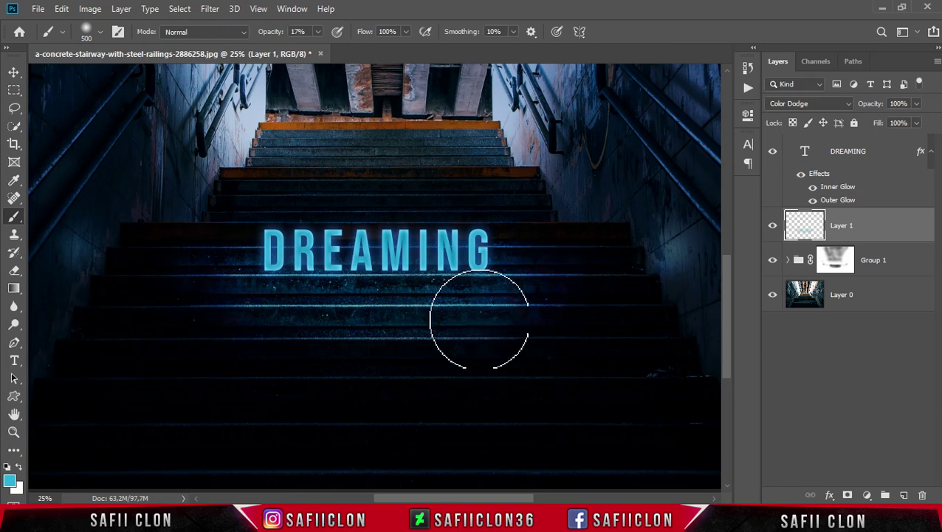
click(772, 226)
click(772, 226)
click(773, 229)
click(773, 229)
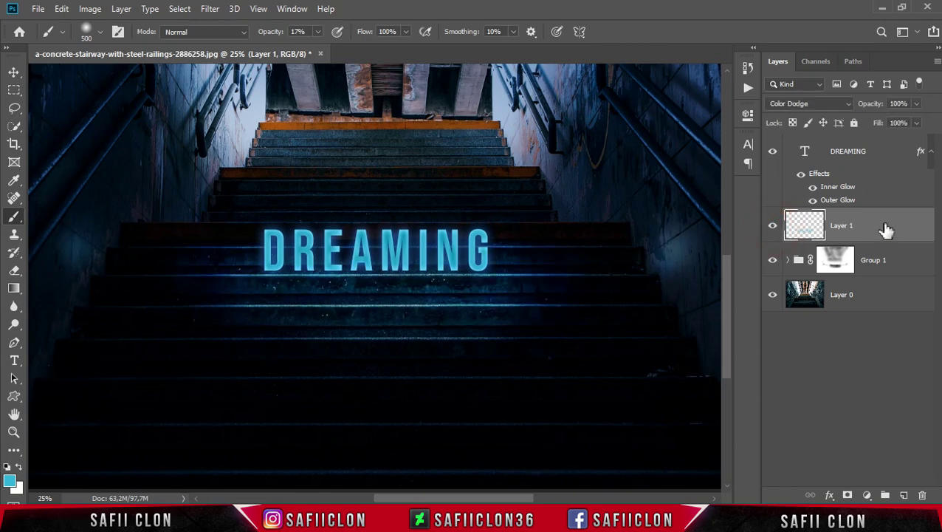
- Add a new empty layer above the DREAMING text layer and choose the Brush tool
click(879, 154)
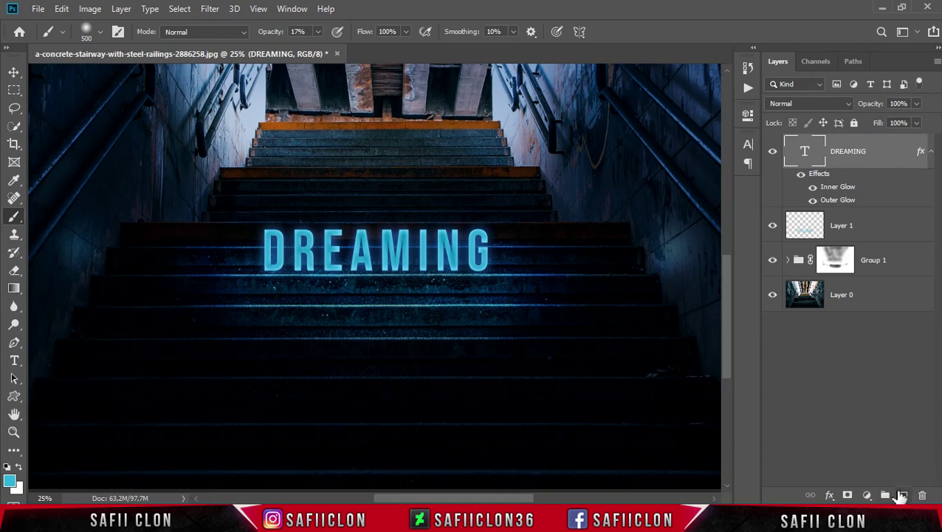
click(905, 496)
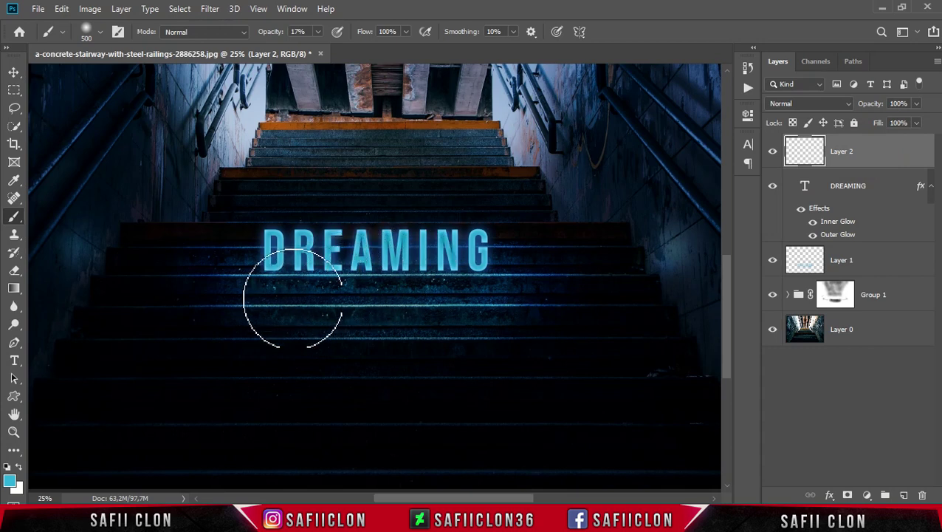
right_click(14, 219)
click(61, 219)
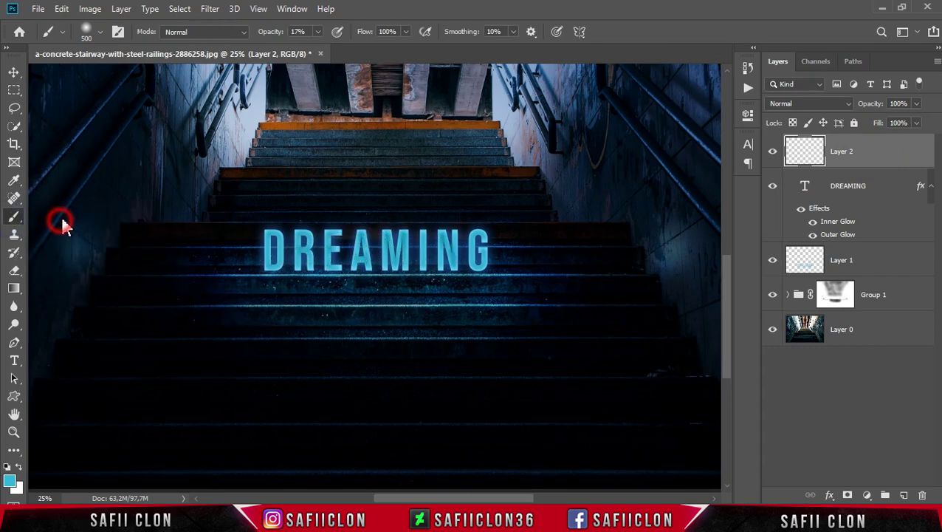
- Set the brush to 183 px at 23% opacity, with 38bcd3 as the foreground colour
click(99, 32)
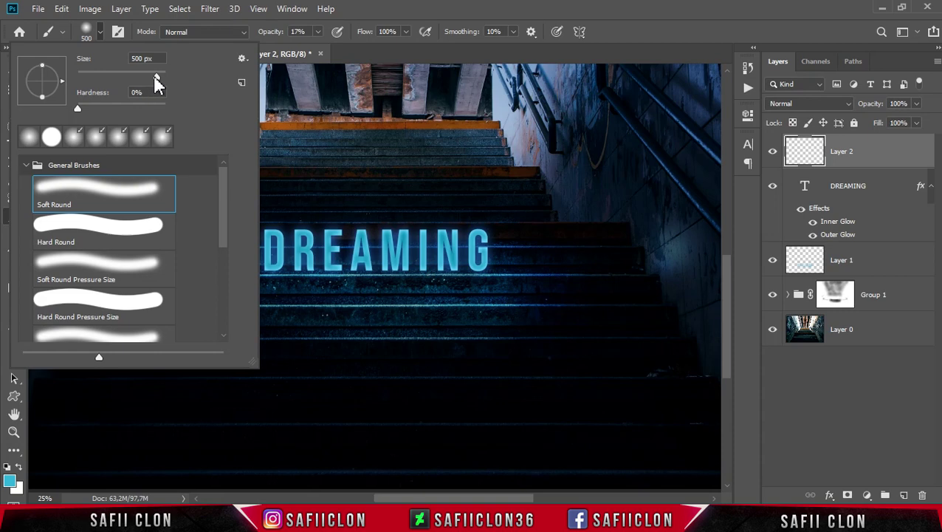
click(101, 32)
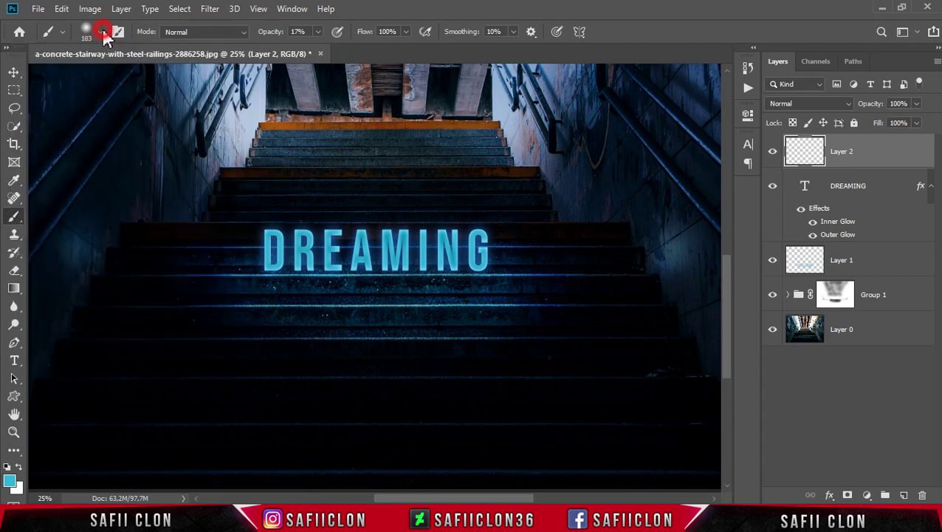
click(318, 33)
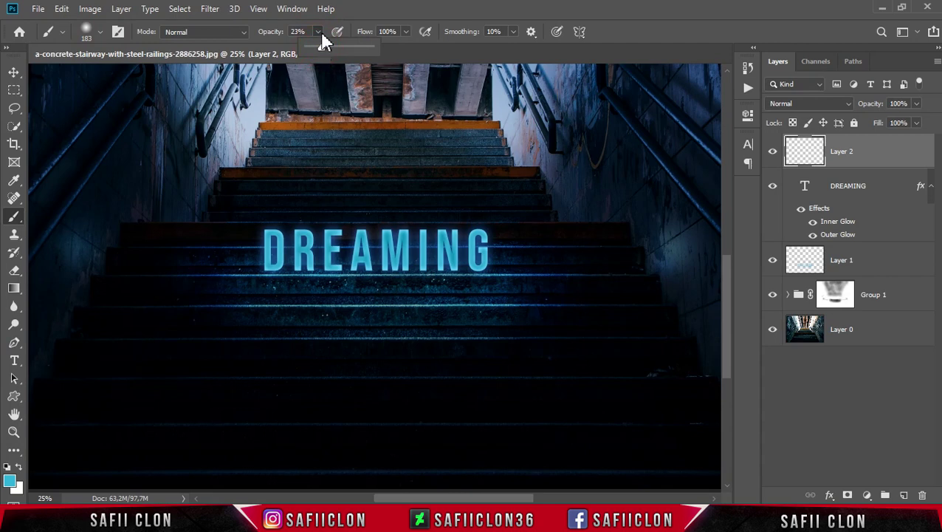
click(319, 32)
click(10, 481)
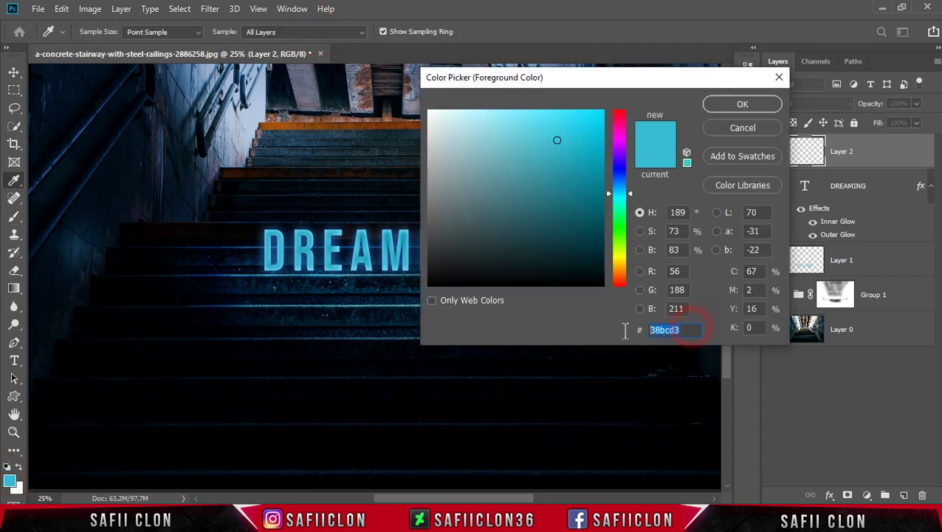
click(730, 107)
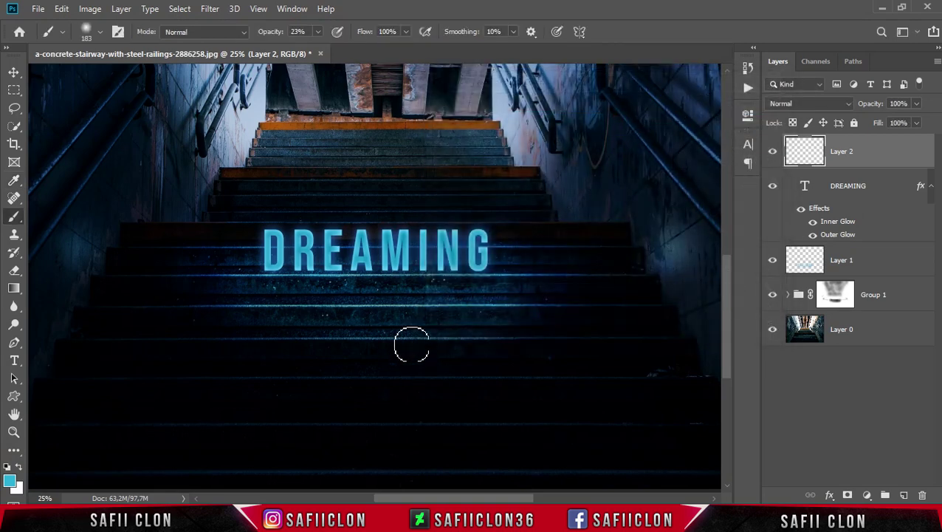
- Dab teal beside the foot of DREAMING's first letter with a 100 px brush, and set Layer 2 to Color Dodge at 75% fill
key(bracketleft)
click(250, 274)
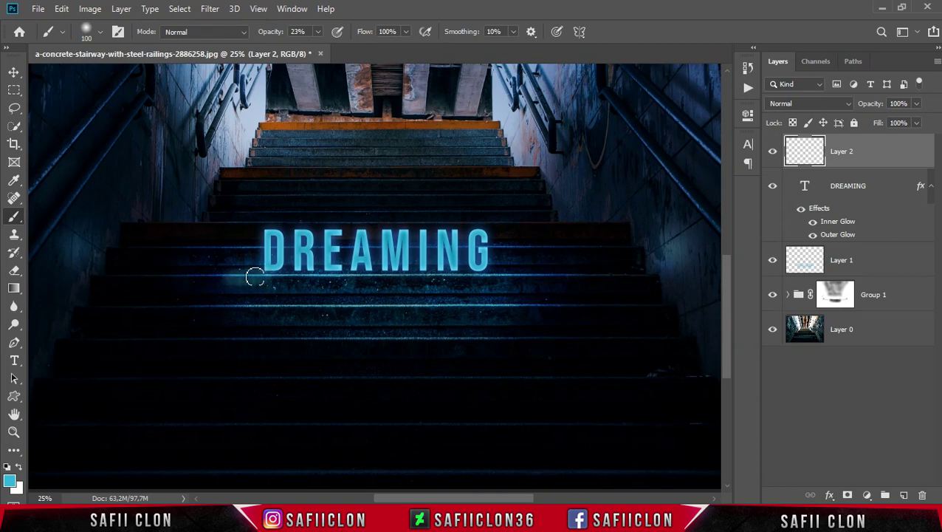
click(841, 105)
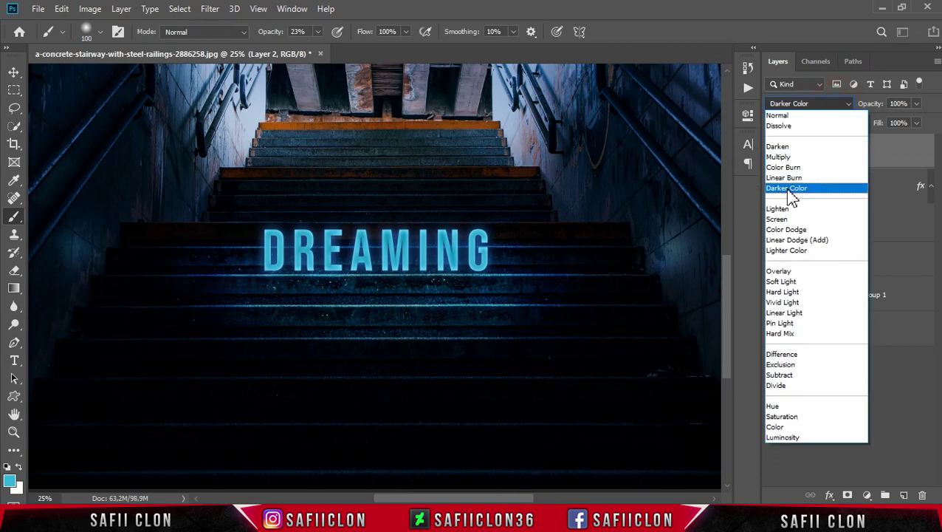
click(787, 230)
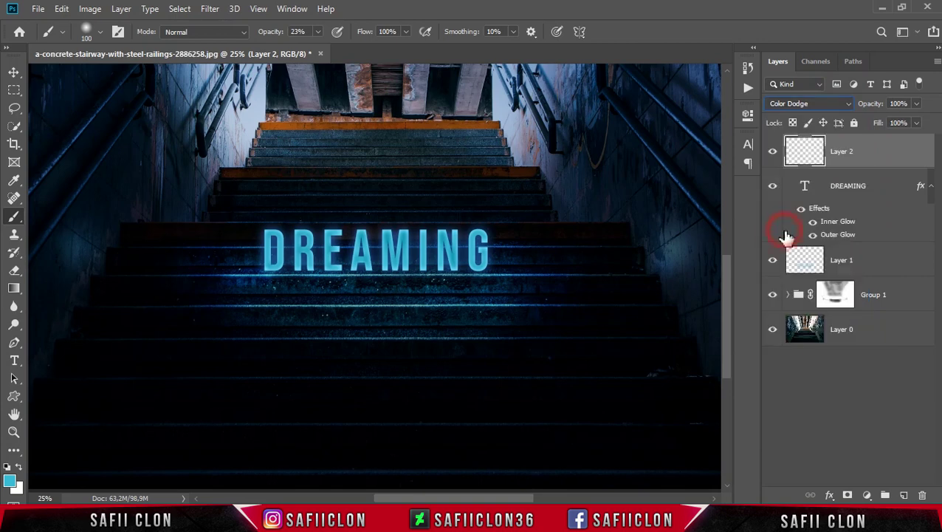
click(916, 124)
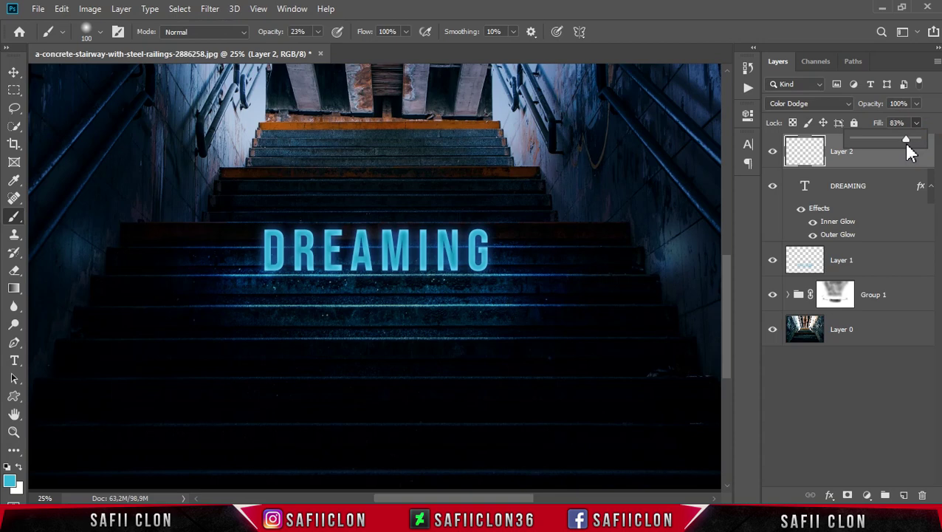
drag(902, 145, 900, 145)
click(918, 126)
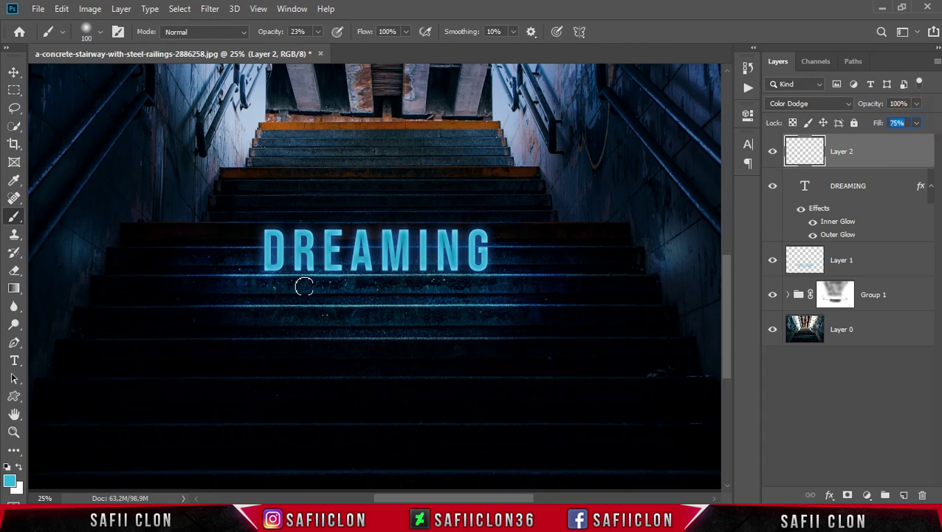
- Paint teal highlights on Layer 2 along the step edges below DREAMING, using 80 and 70 px brushes
drag(285, 280, 317, 276)
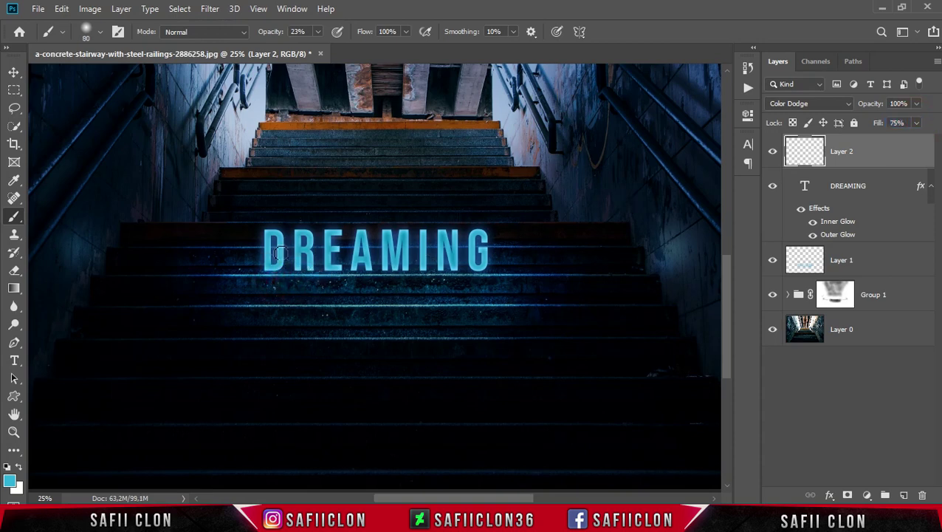
drag(328, 279, 391, 277)
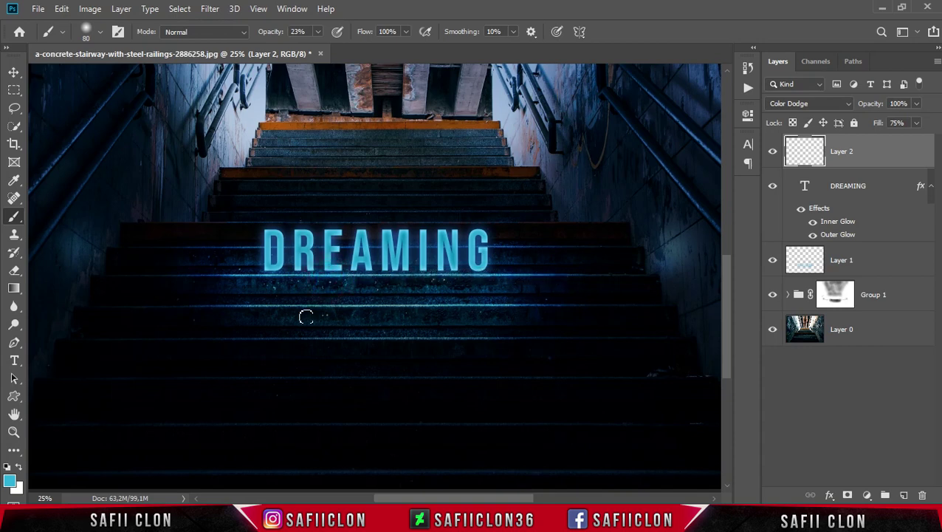
mouse_move(244, 307)
mouse_down()
mouse_move(517, 307)
mouse_move(199, 304)
mouse_up()
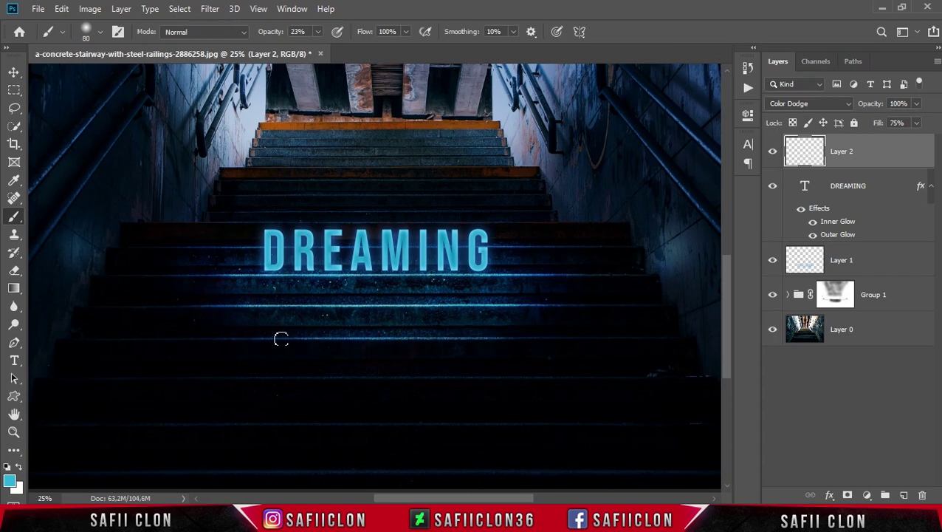
scroll(280, 339, down, 2)
key(bracketleft)
drag(461, 322, 410, 322)
mouse_move(338, 372)
mouse_down()
mouse_move(426, 369)
mouse_move(336, 369)
mouse_up()
mouse_move(368, 418)
mouse_down()
mouse_move(397, 418)
mouse_move(358, 415)
mouse_up()
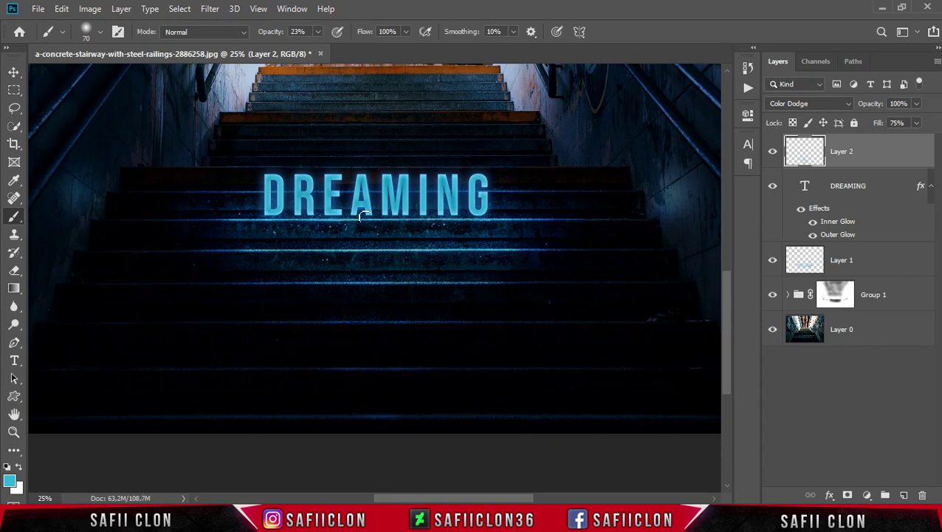
- Brighten the DREAMING letters from D to G on Layer 2 with teal strokes, using a progressively larger brush
click(261, 192)
key(ctrl+plus)
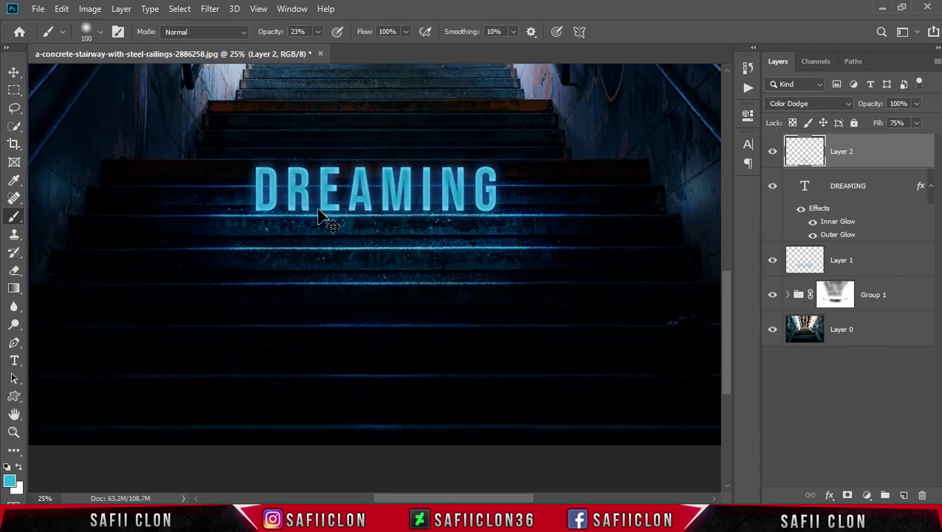
scroll(330, 215, up, 2)
key(bracketright)
key(bracketright)
key(bracketright)
mouse_move(238, 227)
mouse_down()
mouse_move(231, 267)
mouse_move(252, 263)
mouse_move(246, 229)
mouse_move(254, 258)
mouse_move(268, 226)
mouse_move(273, 265)
mouse_move(289, 240)
mouse_up()
key(bracketleft)
key(bracketright)
key(bracketright)
mouse_move(315, 210)
mouse_down()
mouse_move(309, 247)
mouse_move(327, 268)
mouse_move(337, 233)
mouse_move(350, 227)
mouse_move(366, 269)
mouse_move(347, 267)
mouse_move(371, 227)
mouse_move(391, 226)
mouse_move(392, 250)
mouse_move(420, 229)
mouse_move(438, 245)
mouse_move(444, 231)
mouse_move(440, 269)
mouse_up()
drag(463, 216, 467, 274)
click(520, 234)
mouse_move(520, 234)
mouse_down()
mouse_move(513, 271)
mouse_move(511, 241)
mouse_up()
- Enlarge the brush to 600 px and sweep teal glow across the whole word and the steps just below it
key(bracketright)
key(bracketright)
key(bracketright)
key(bracketright)
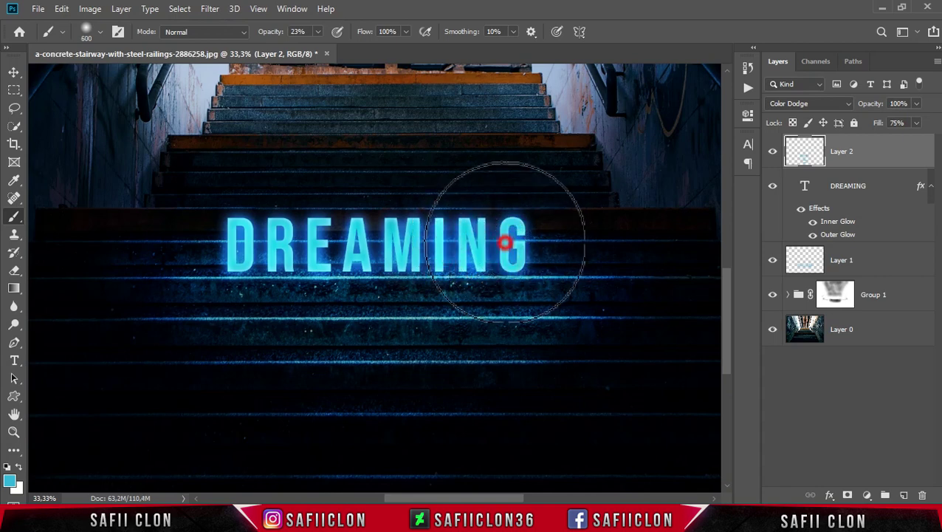
mouse_move(211, 231)
mouse_down()
mouse_move(246, 246)
mouse_move(389, 210)
mouse_move(522, 288)
mouse_up()
- Compare the wider image with Layer 2 hidden and shown
key(ctrl+minus)
key(ctrl+minus)
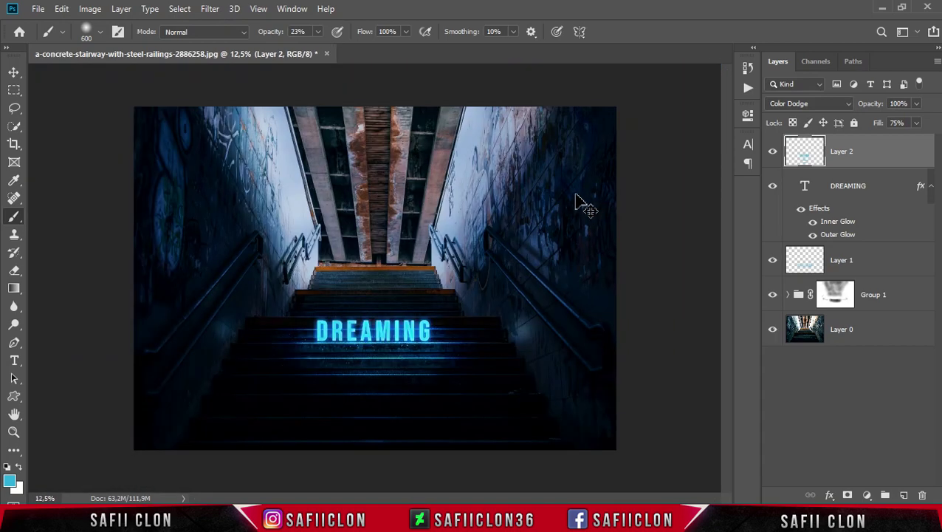
scroll(575, 203, down, 3)
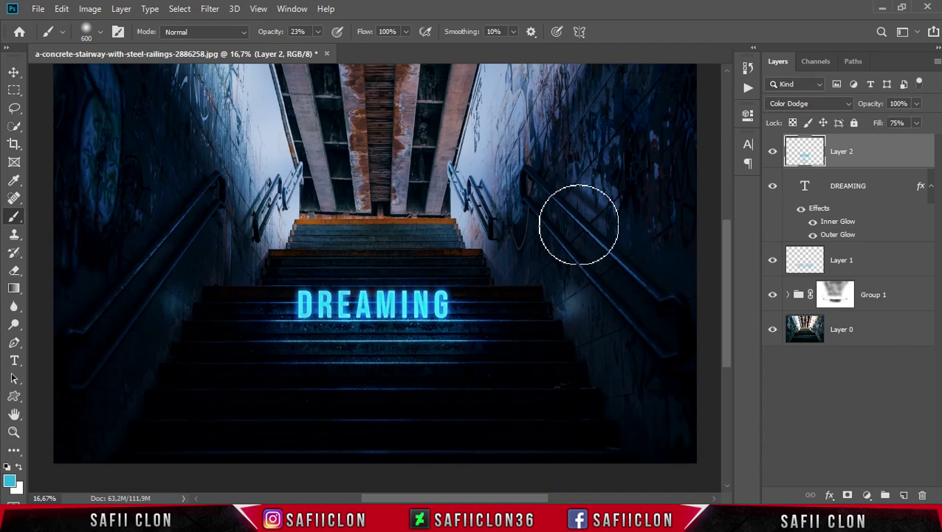
click(773, 155)
click(773, 156)
click(773, 155)
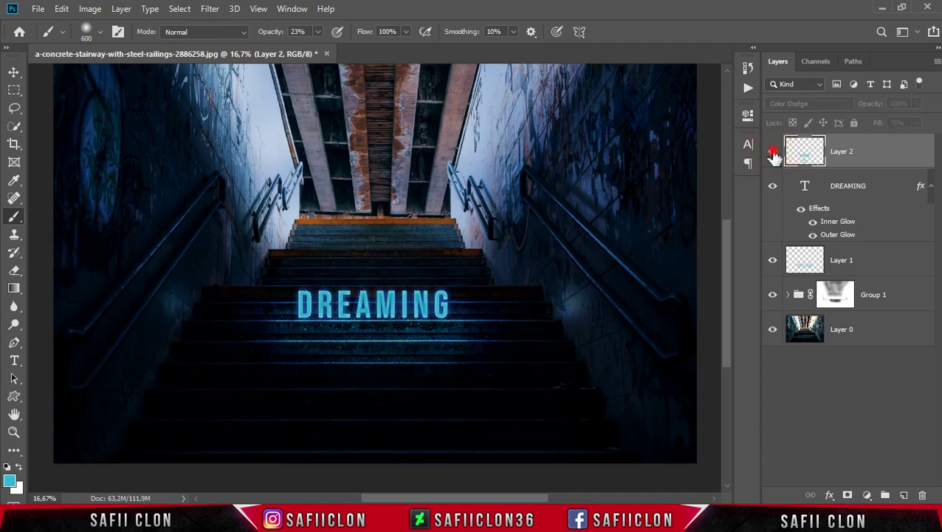
click(773, 155)
- Reduce the brush to 175 px and paint a teal glow on the right wall beside the lettered steps
key(ctrl+z)
key(bracketleft)
key(bracketleft)
key(bracketleft)
key(bracketleft)
key(bracketleft)
click(568, 304)
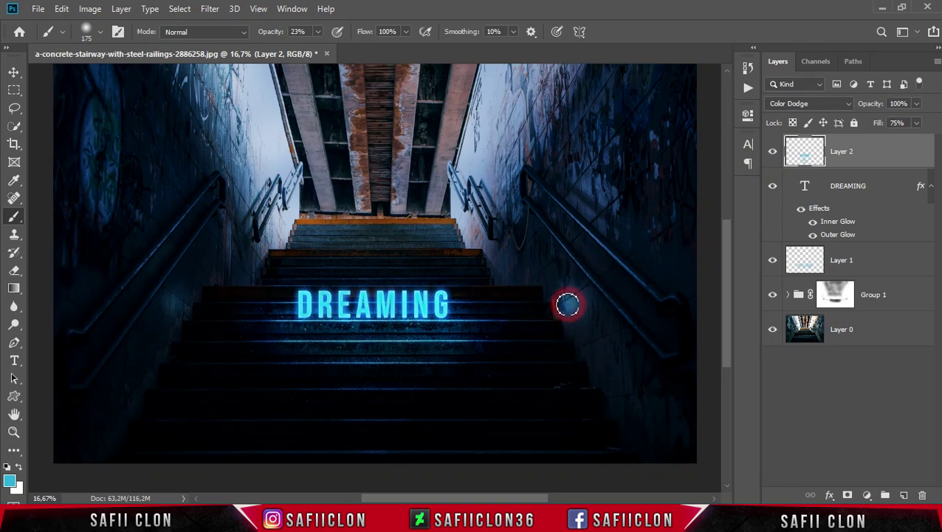
- Paint matching teal glow on the left wall and its handrail, reducing the brush to 100 px for the finer strokes
key(bracketright)
key(bracketright)
key(bracketright)
key(bracketright)
key(bracketright)
key(bracketright)
click(178, 303)
key(bracketleft)
key(bracketleft)
key(bracketleft)
key(bracketleft)
click(171, 309)
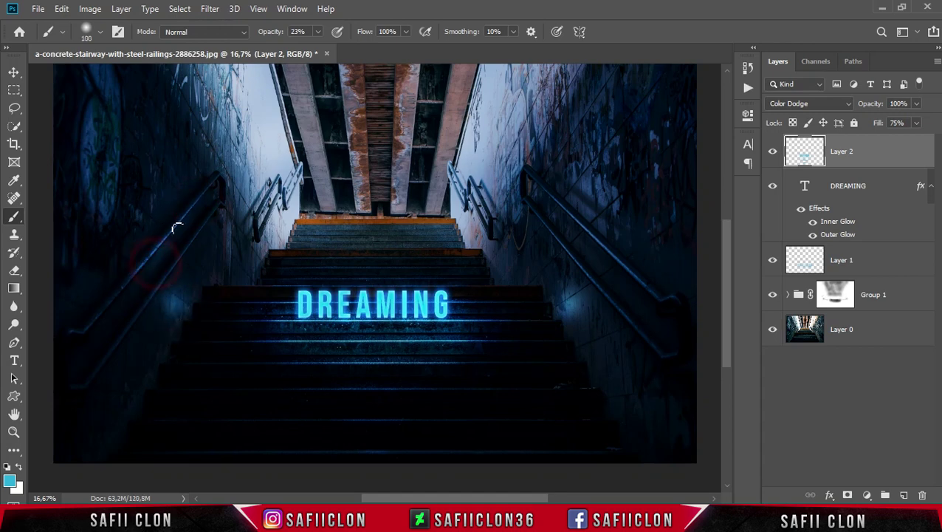
- Paint teal highlights along the right handrails, reducing the brush to 90 px and comparing with Layer 2 hidden
click(610, 274)
click(771, 154)
click(771, 153)
click(771, 154)
click(771, 155)
click(653, 295)
key(bracketleft)
key(bracketleft)
key(bracketleft)
mouse_move(560, 209)
mouse_down()
mouse_move(551, 200)
mouse_move(538, 220)
mouse_up()
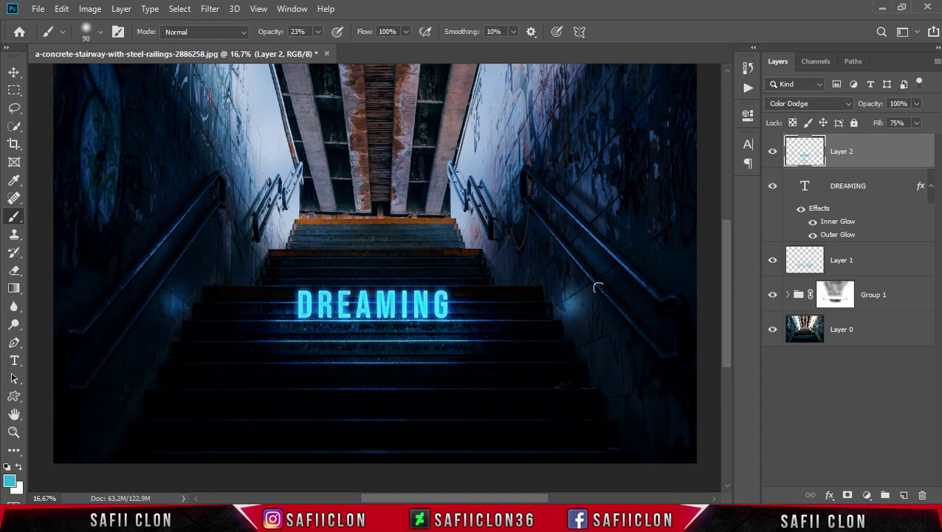
click(653, 348)
- Add teal highlights along the left handrail and compare the result with Layer 2 hidden
click(139, 310)
drag(199, 231, 149, 312)
click(772, 152)
click(772, 152)
click(772, 151)
click(772, 151)
- Add a Curves adjustment layer with a midpoint at 129 and the black point raised to output 15, comparing with it hidden
click(867, 494)
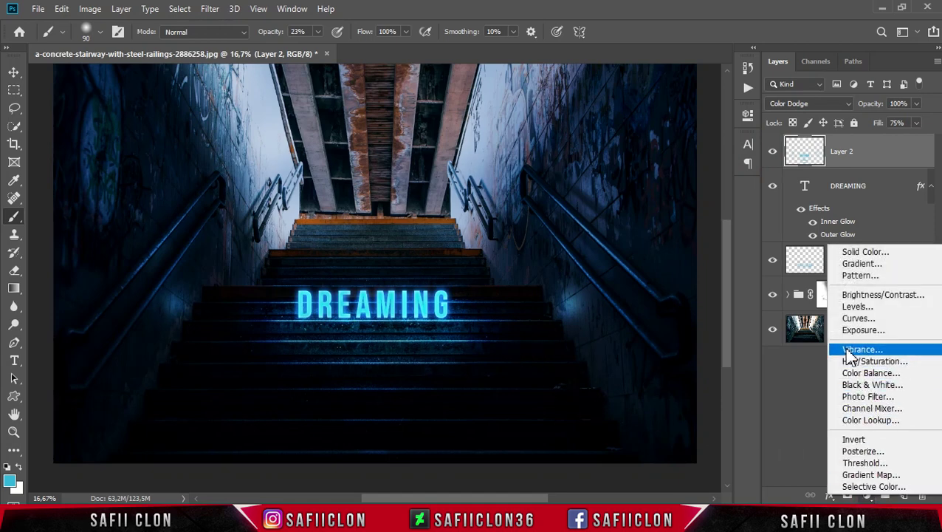
click(861, 318)
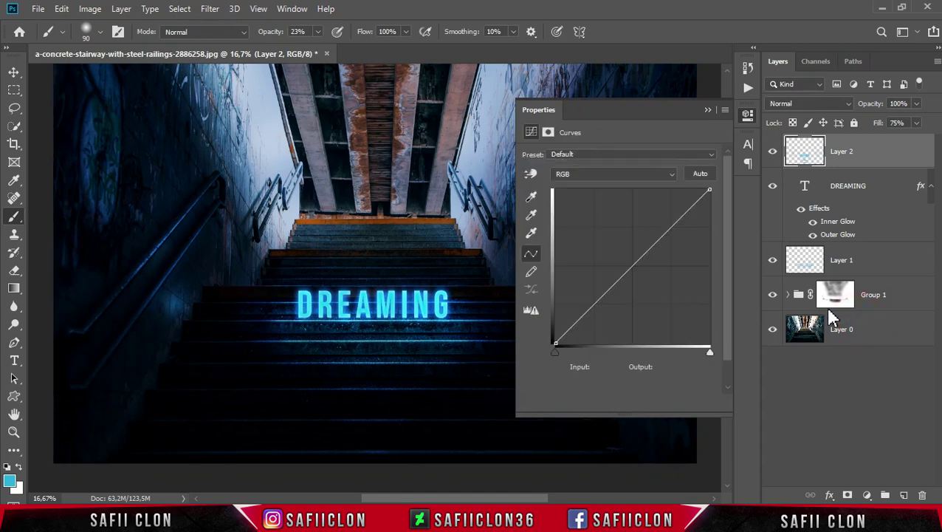
click(634, 266)
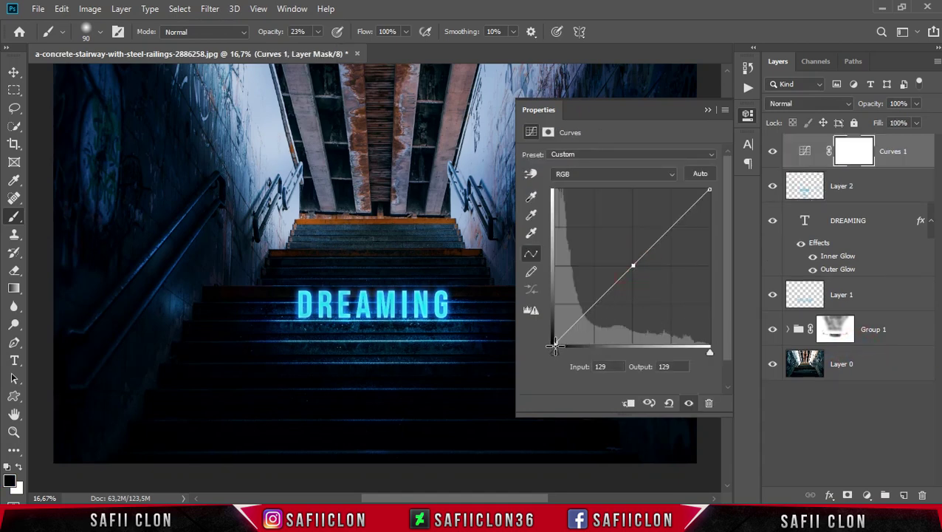
drag(556, 344, 551, 340)
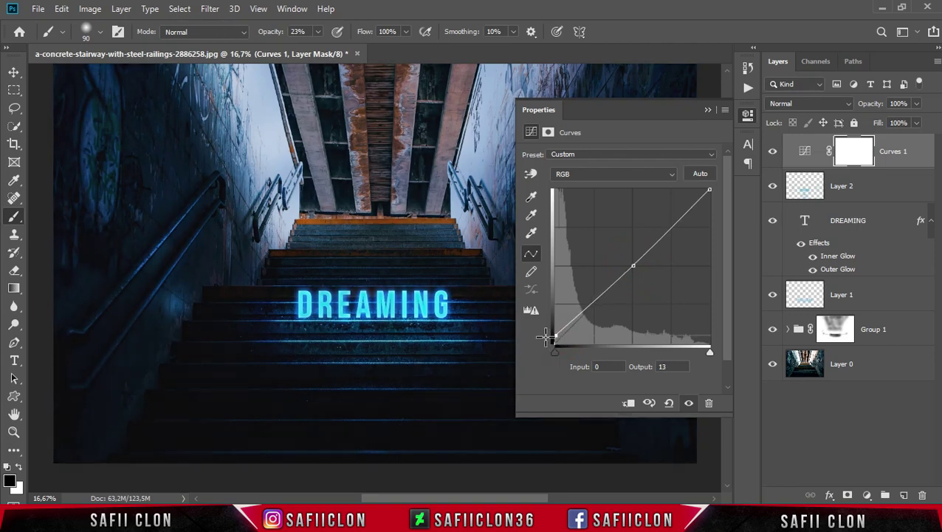
drag(546, 337, 545, 336)
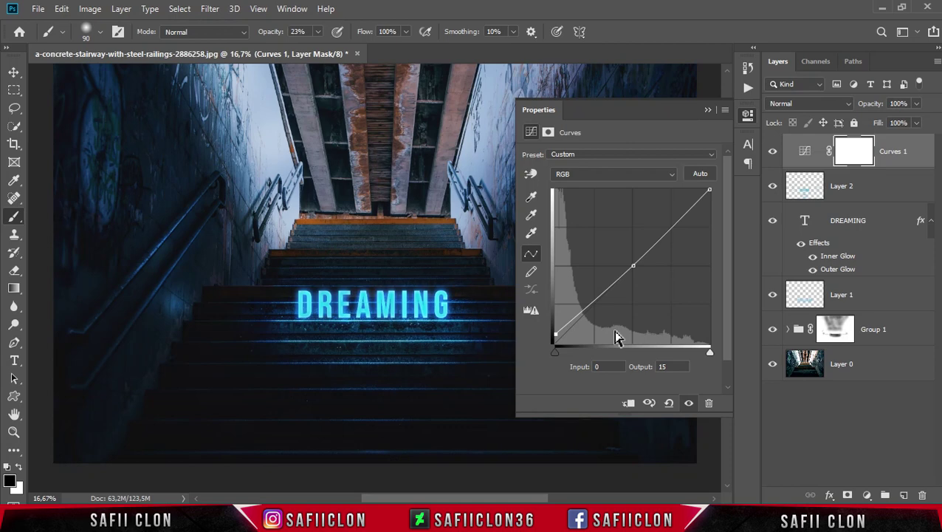
click(708, 110)
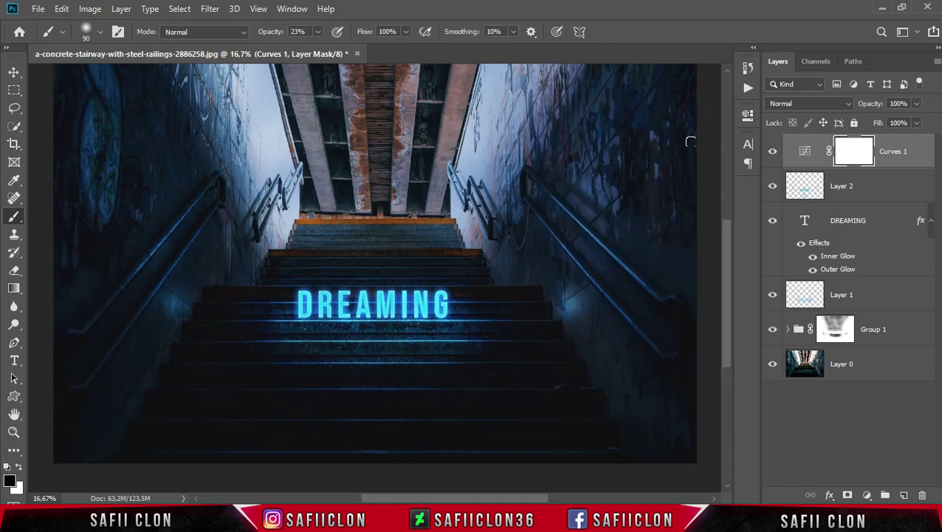
key(ctrl+minus)
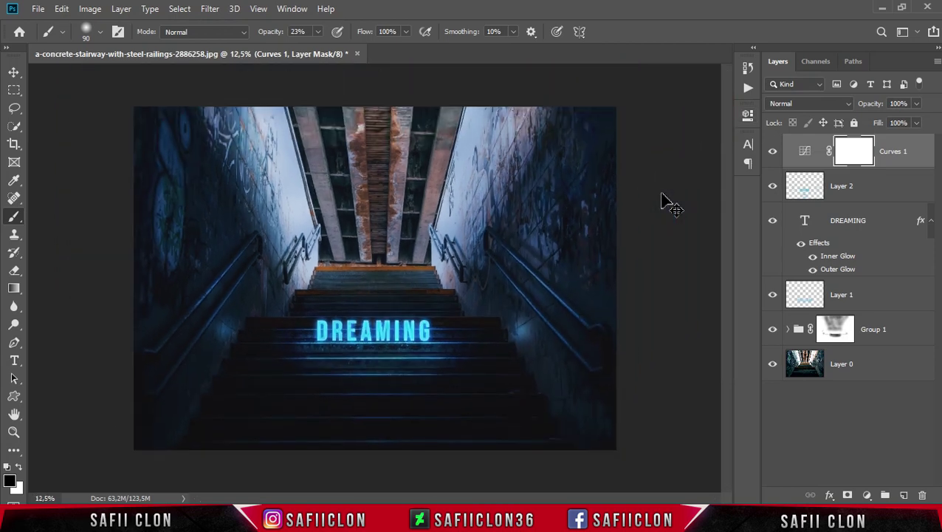
click(772, 152)
click(772, 153)
- Group every layer from Curves 1 down to Group 1 as EDIT, comparing the image with the group hidden
click(889, 145)
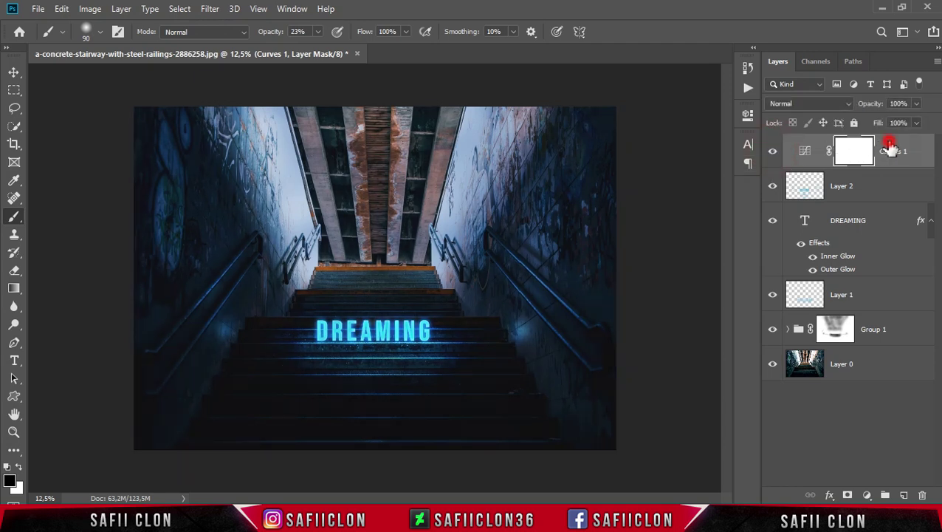
shift+click(897, 335)
right_click(899, 332)
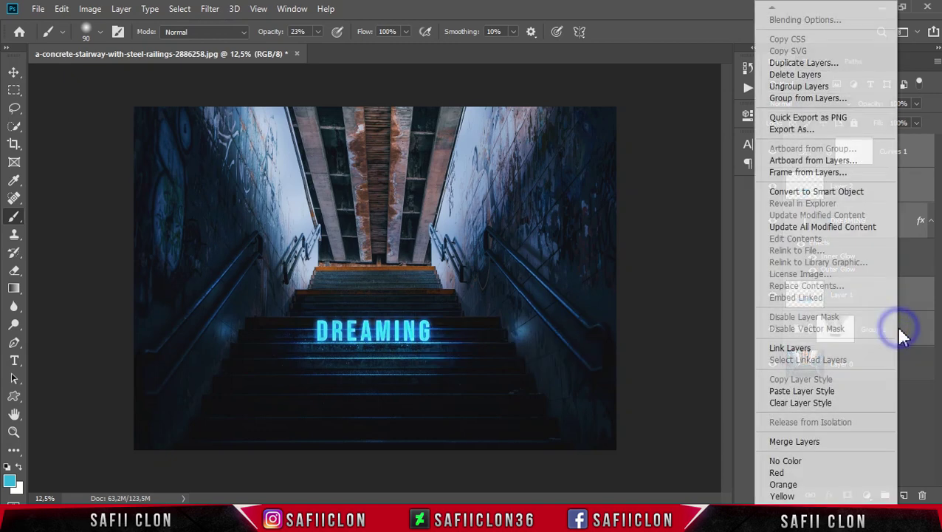
click(808, 98)
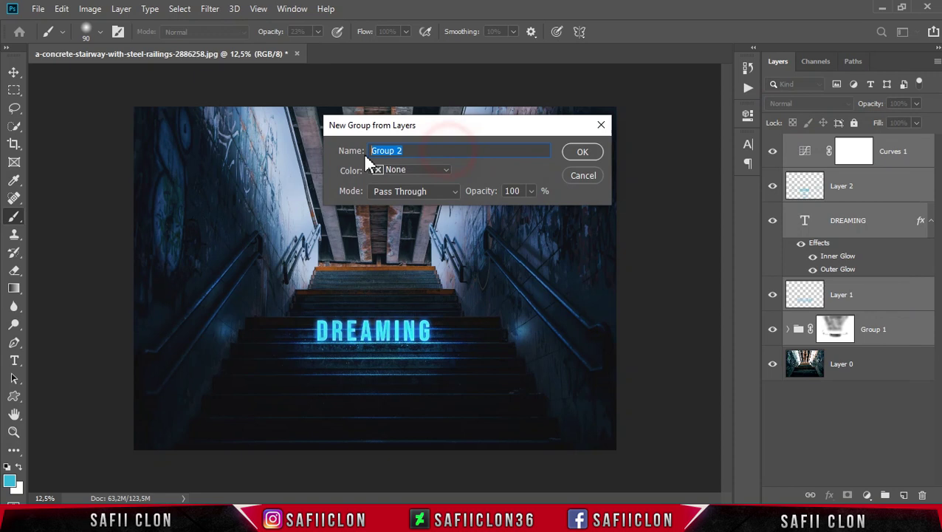
text(EDIT)
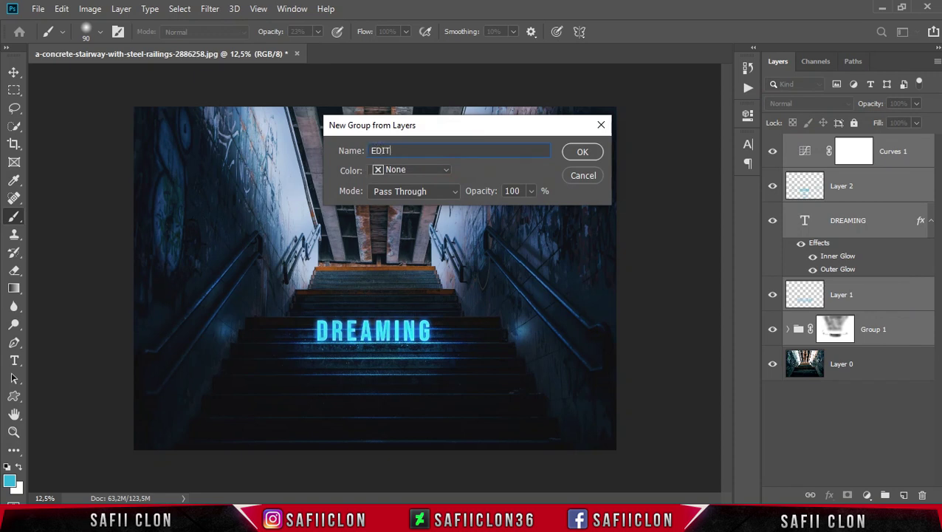
click(591, 154)
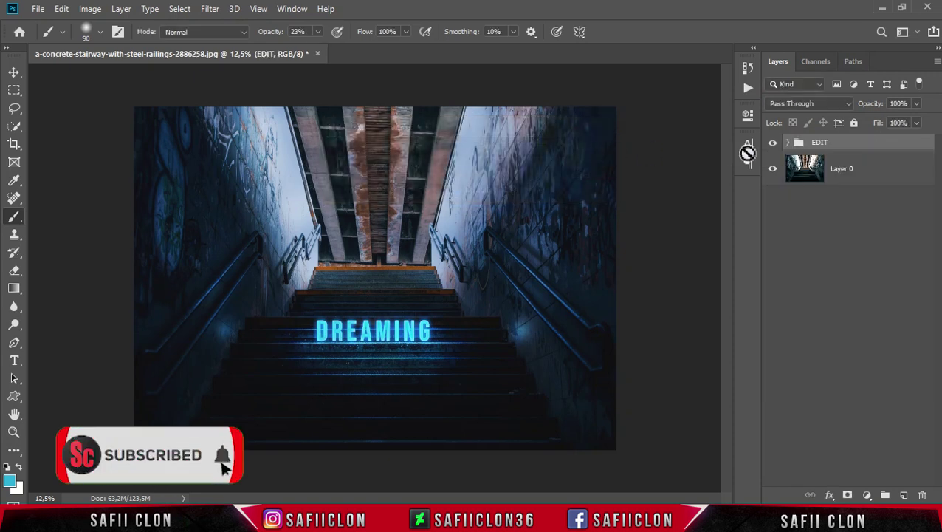
click(772, 144)
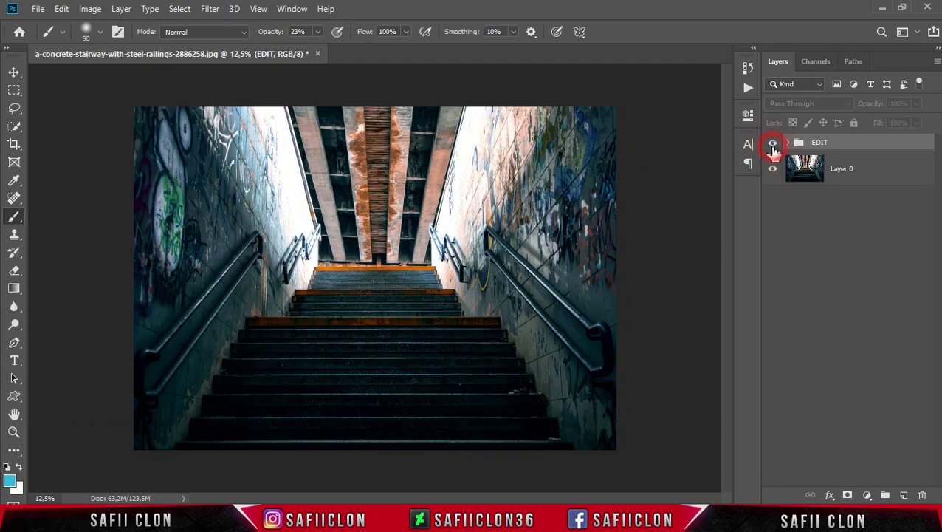
click(772, 144)
click(772, 145)
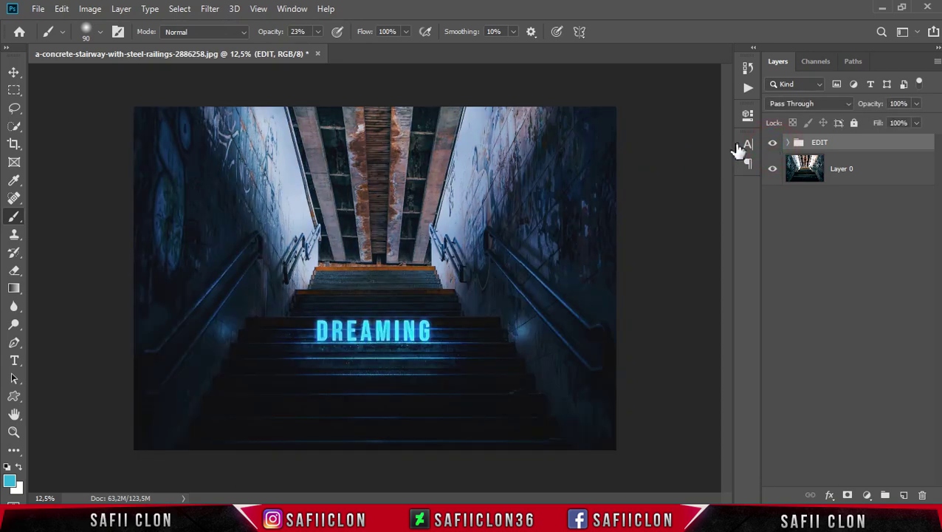
- Crop the image to a wide frame, trimming the upper ceiling area and a narrow strip from both side walls
click(14, 145)
click(59, 142)
drag(377, 107, 388, 161)
drag(616, 279, 600, 280)
drag(147, 280, 160, 280)
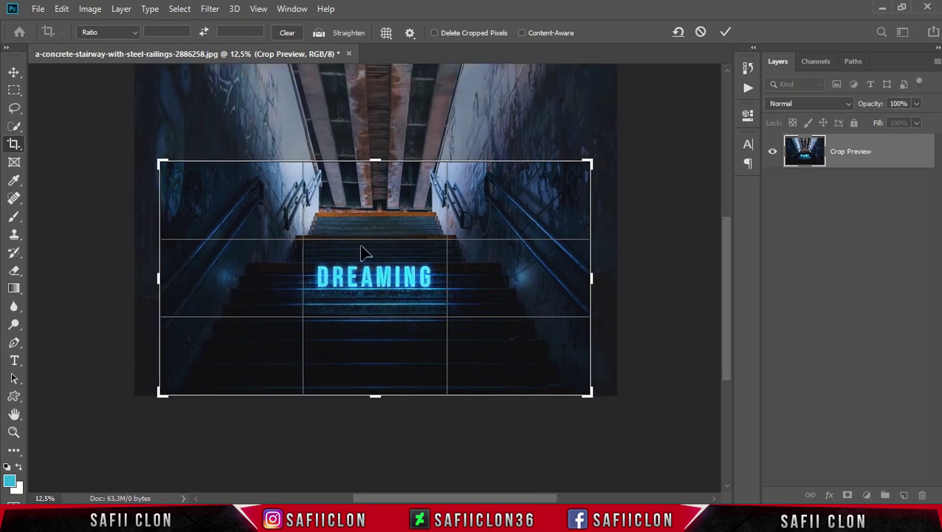
click(726, 32)
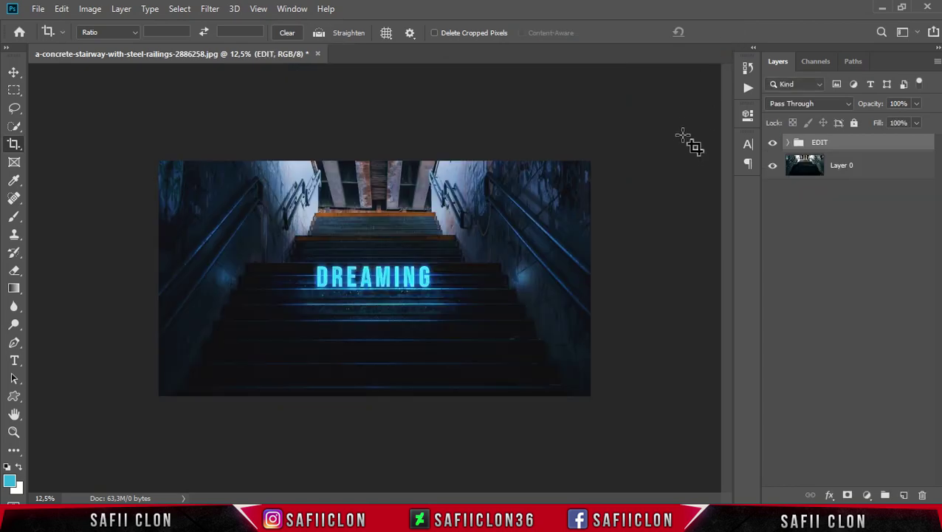
- Compare the cropped image with the EDIT group hidden and shown, both close up and in full view
key(ctrl+plus)
key(ctrl+plus)
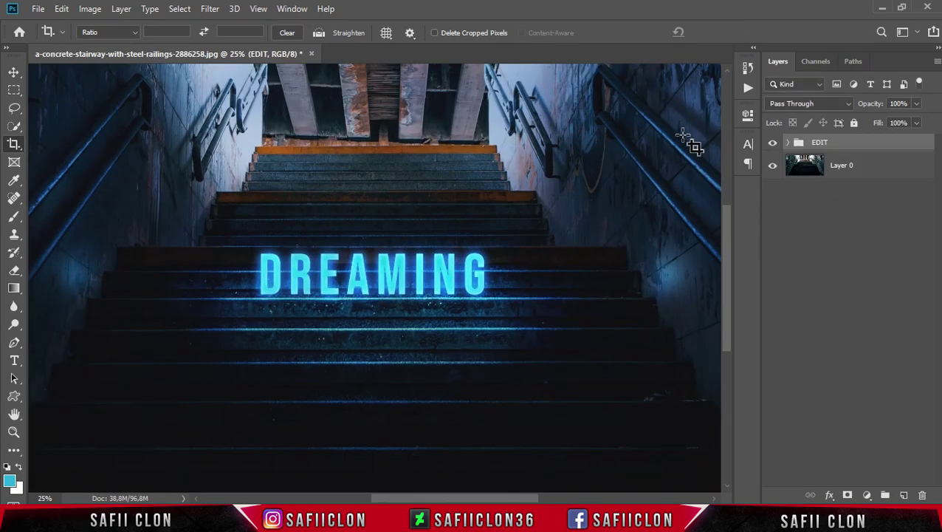
click(772, 142)
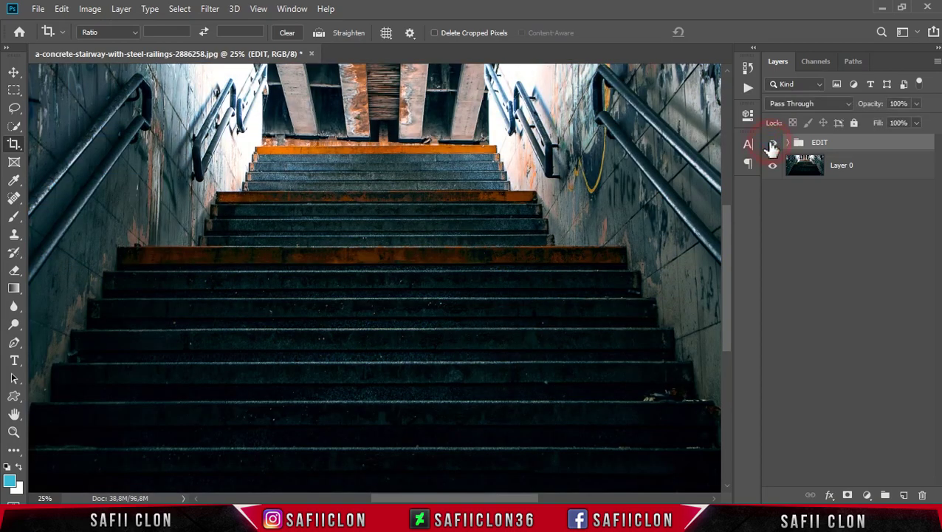
click(772, 142)
click(772, 143)
click(773, 143)
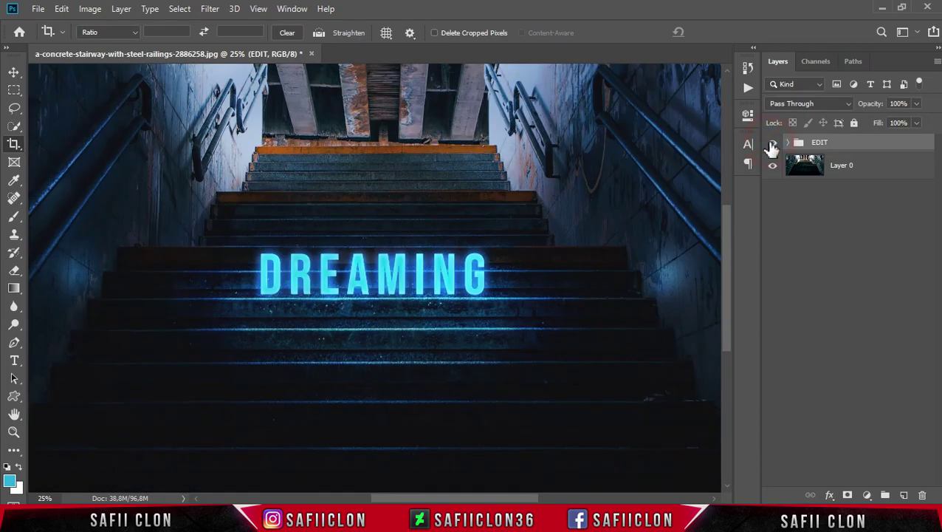
click(770, 143)
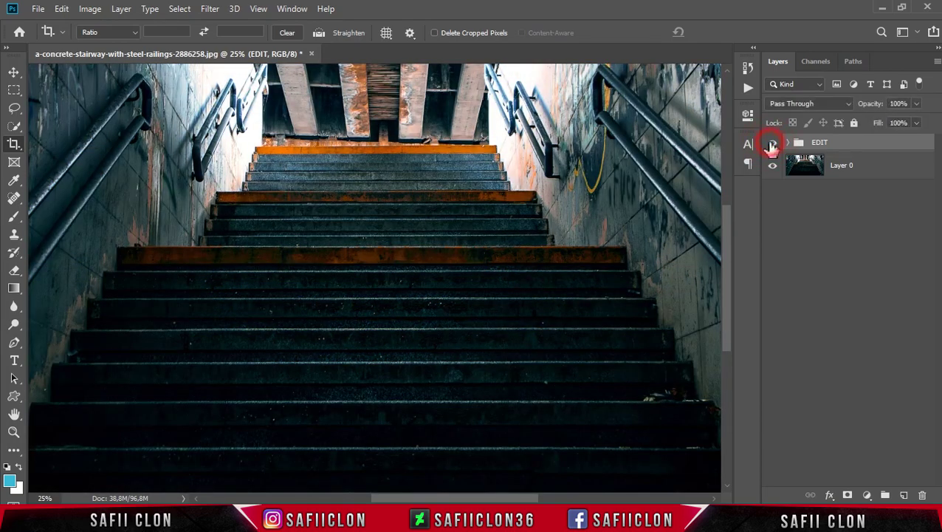
click(771, 144)
key(ctrl+minus)
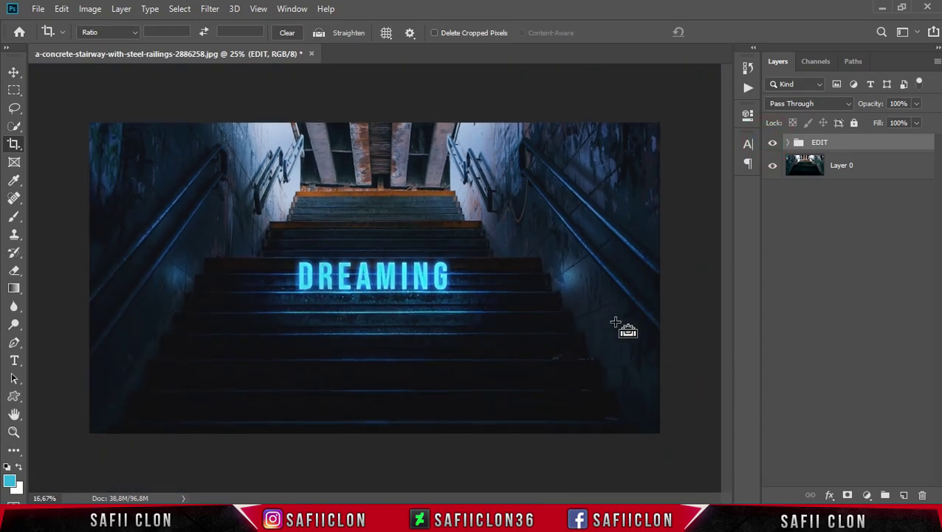
click(771, 145)
click(770, 145)
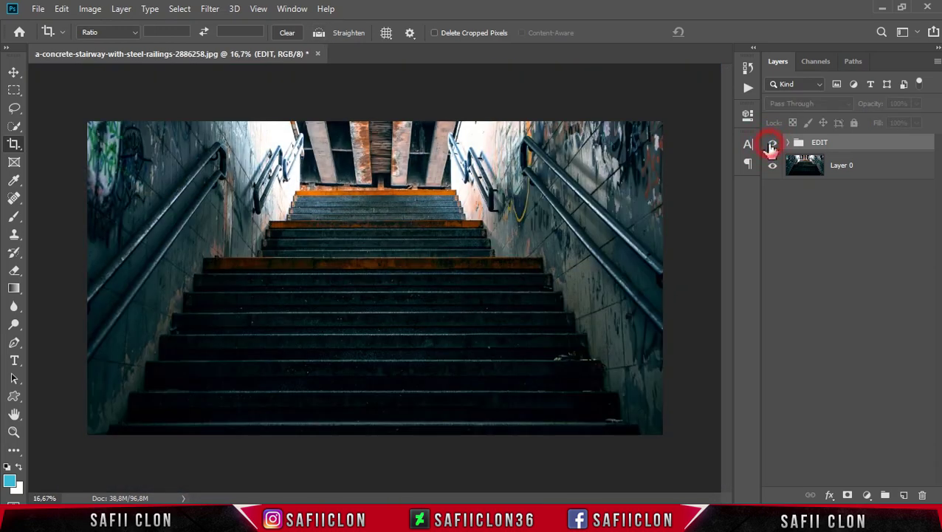
click(771, 145)
click(771, 145)
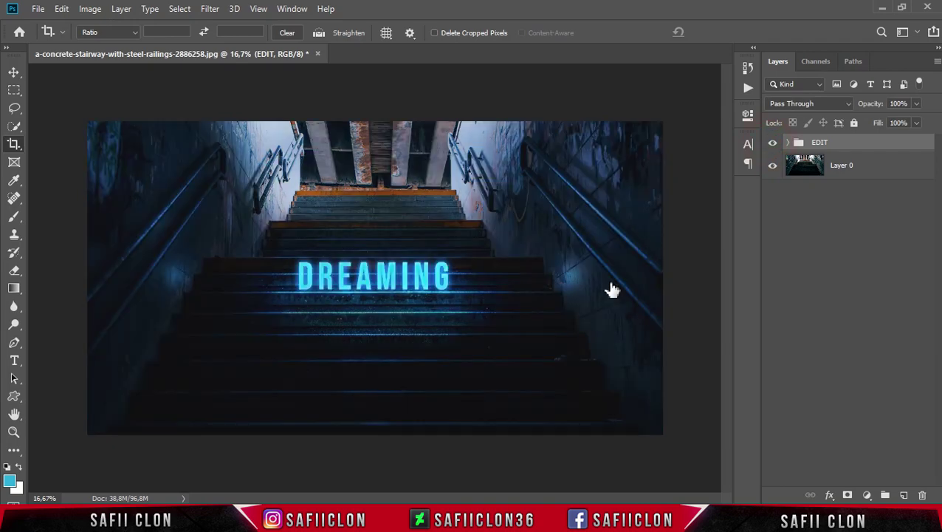